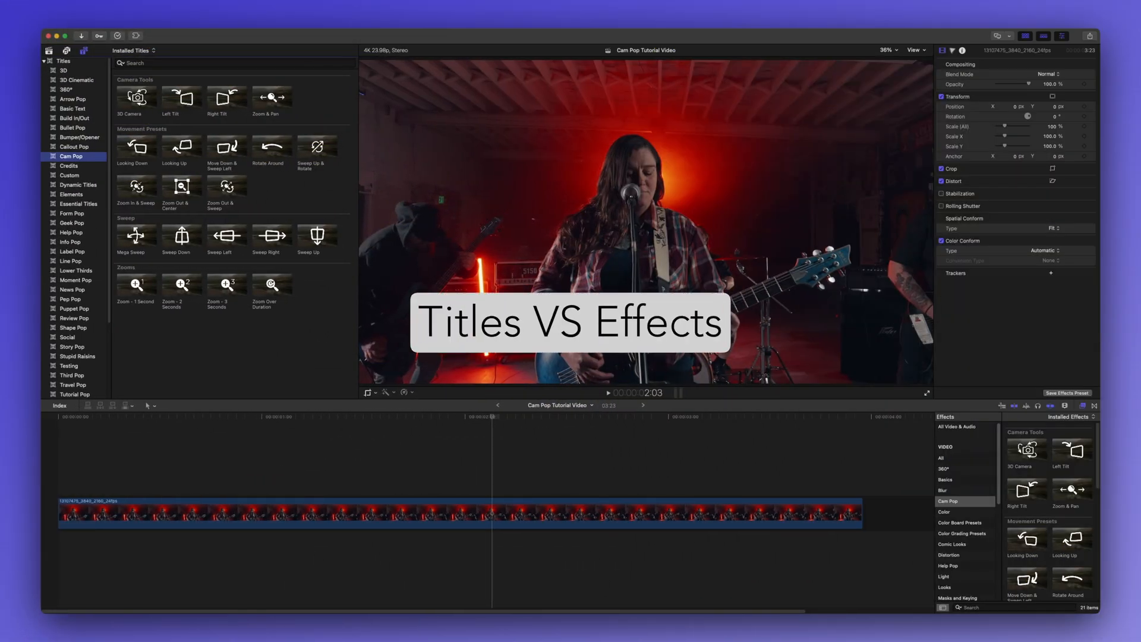
# Step: Add the Cam Pop Sweep Right title above the clip in the timeline and trim its end at 2:15
pyautogui.moveTo(278, 242); pyautogui.dragTo(189, 484)
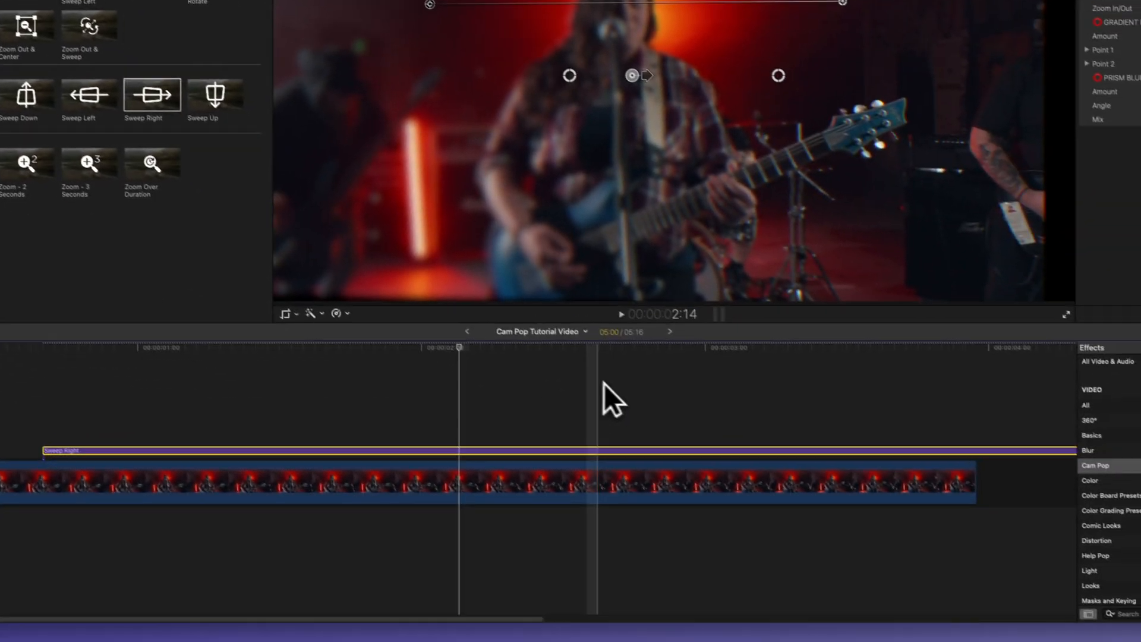
pyautogui.click(732, 519)
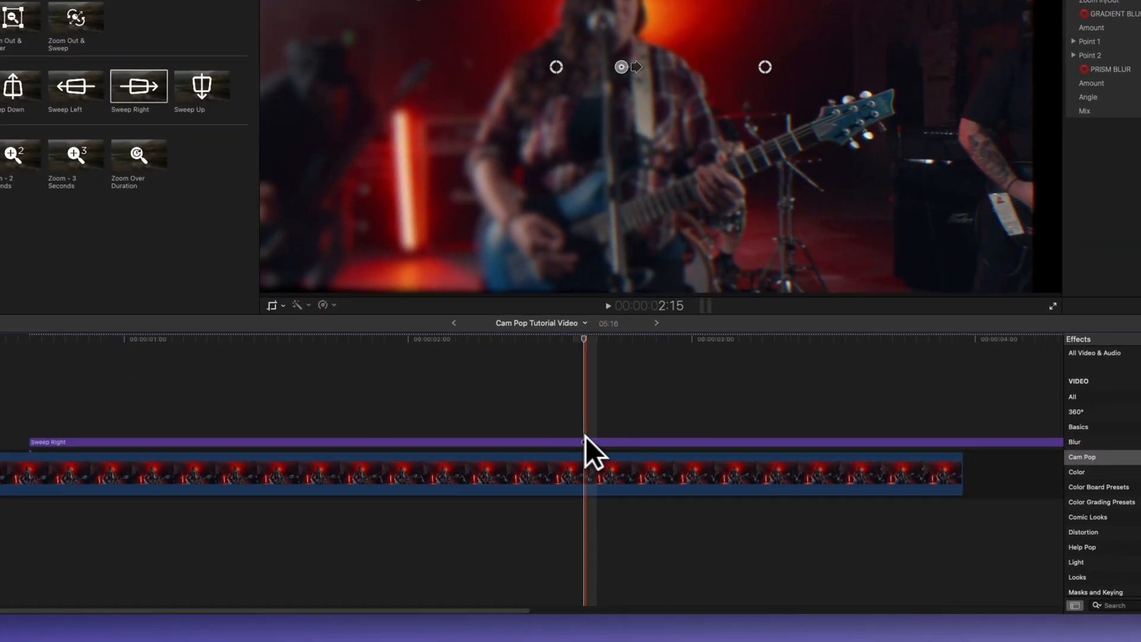
pyautogui.click(585, 440)
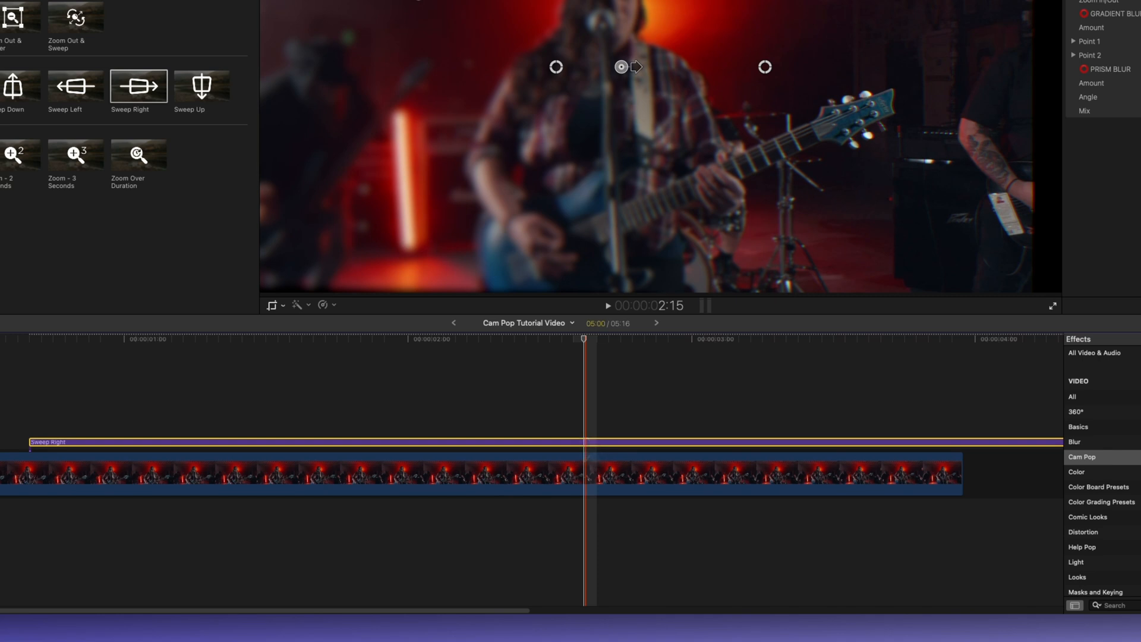
pyautogui.hotkey('alt', ']')
# Step: Delete the Sweep Right title and apply a Cam Pop effect directly to the clip
pyautogui.press('Delete')
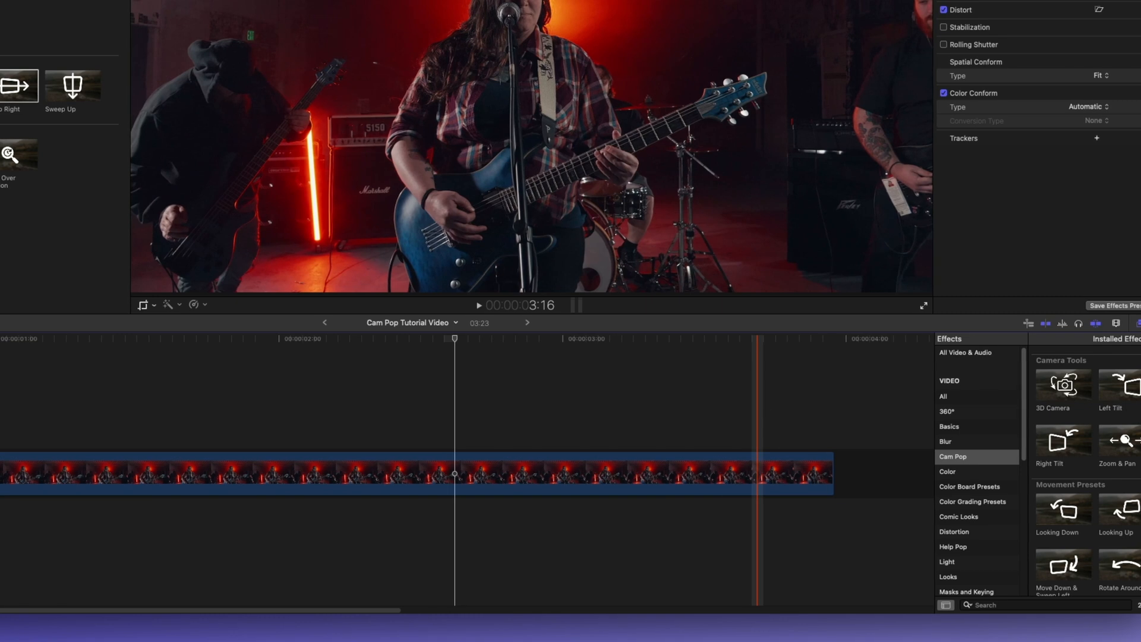
pyautogui.moveTo(1063, 446); pyautogui.dragTo(522, 484)
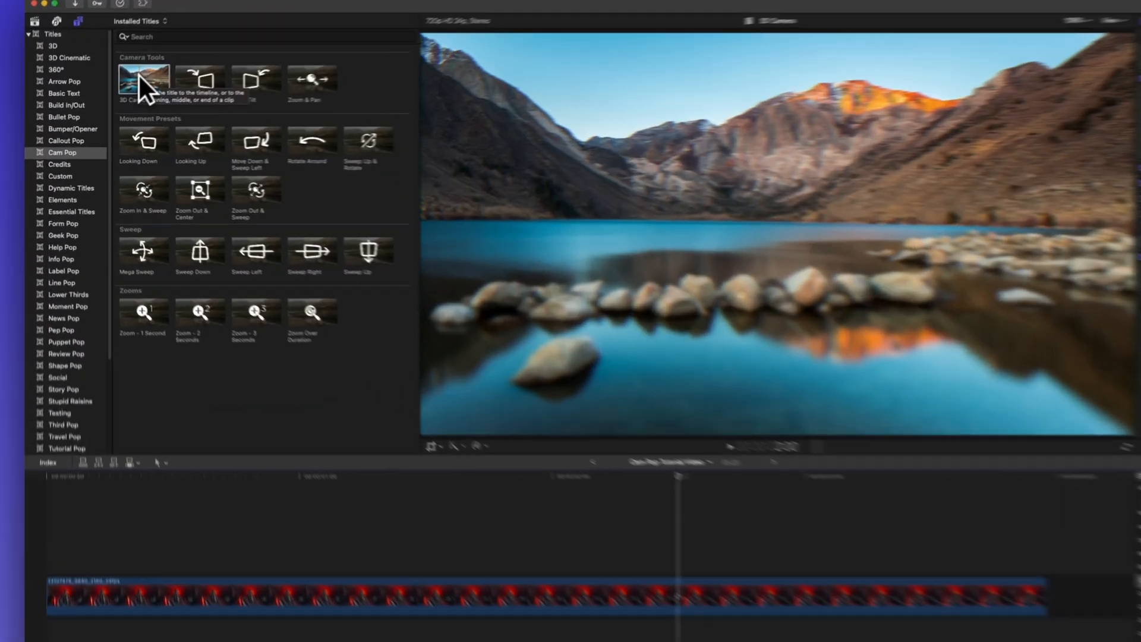
# Step: Add the 3D Camera title above the clip and rotate its view to a Y angle of 318.1°
pyautogui.moveTo(125, 90); pyautogui.dragTo(243, 610)
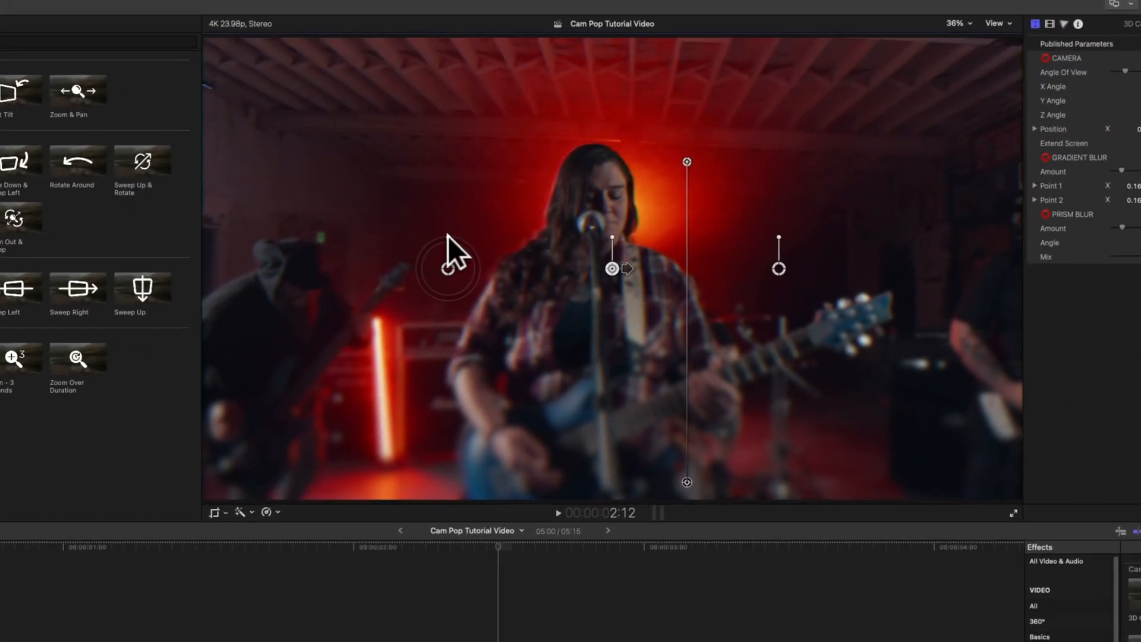
pyautogui.moveTo(449, 236); pyautogui.dragTo(474, 242)
pyautogui.moveTo(772, 237)
pyautogui.mouseDown()
pyautogui.moveTo(755, 247)
pyautogui.moveTo(791, 244)
pyautogui.mouseUp()
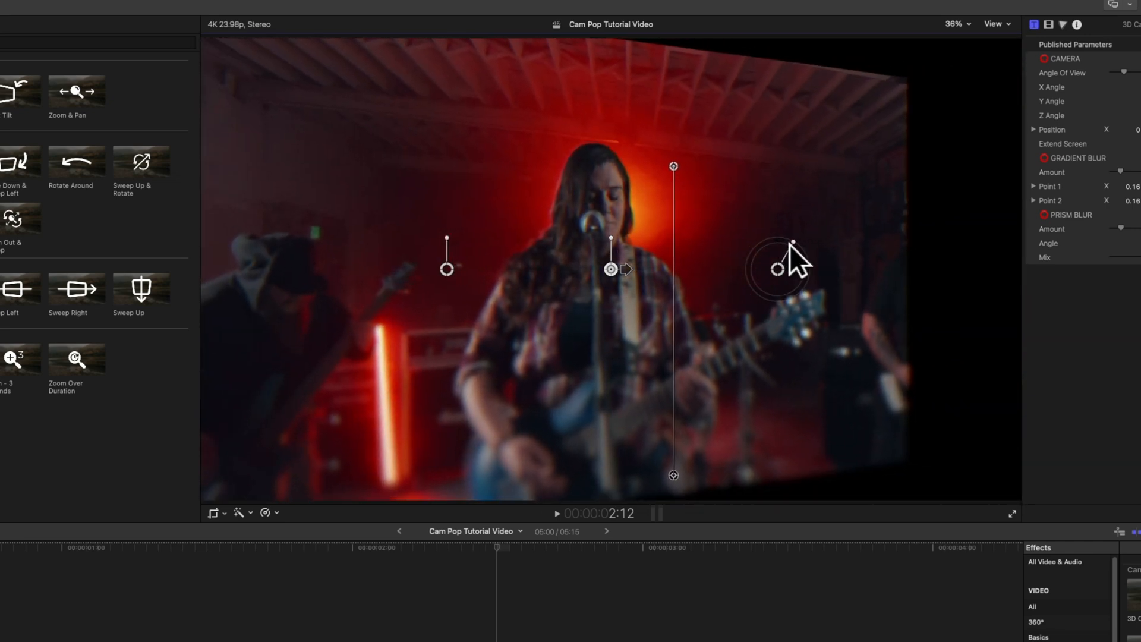
pyautogui.moveTo(606, 234)
pyautogui.mouseDown()
pyautogui.moveTo(586, 245)
pyautogui.moveTo(629, 236)
pyautogui.mouseUp()
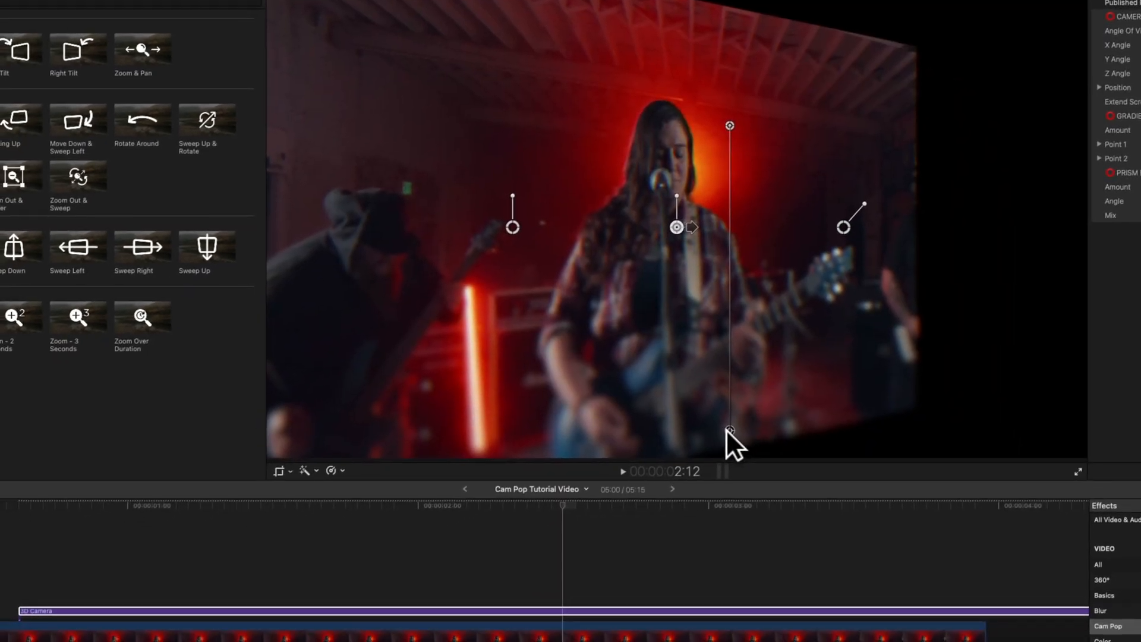
# Step: Place gradient blur Point 1 on the singer's face at -0.01, 0.15 and Point 2 at -0.47, 0.1 toward the hooded guitarist
pyautogui.moveTo(730, 126); pyautogui.dragTo(674, 156)
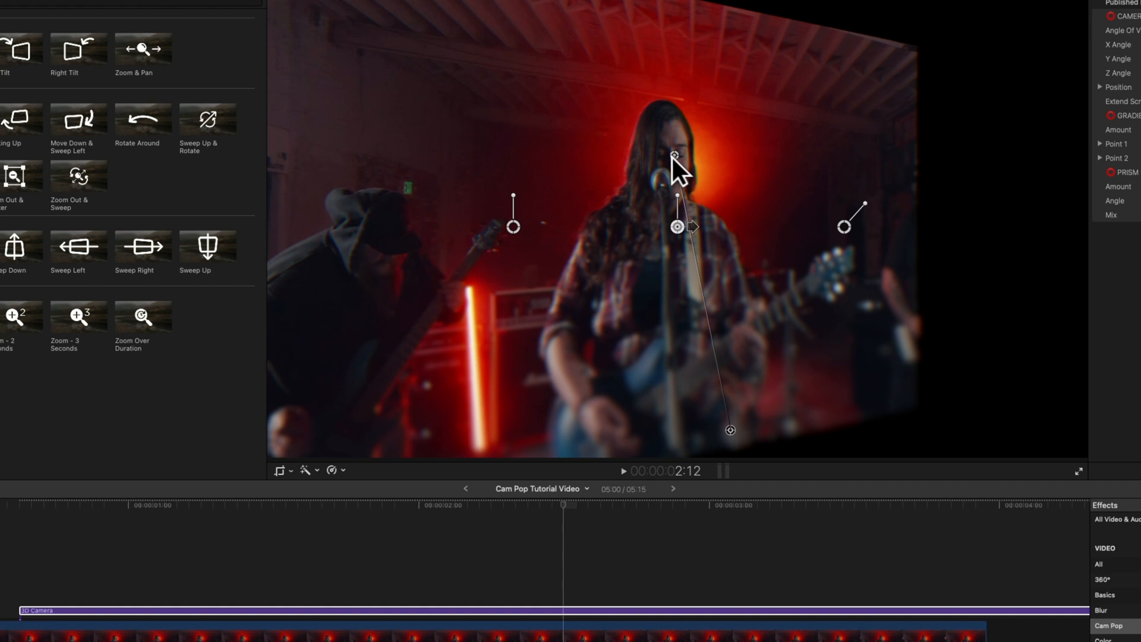
pyautogui.moveTo(731, 429); pyautogui.dragTo(488, 174)
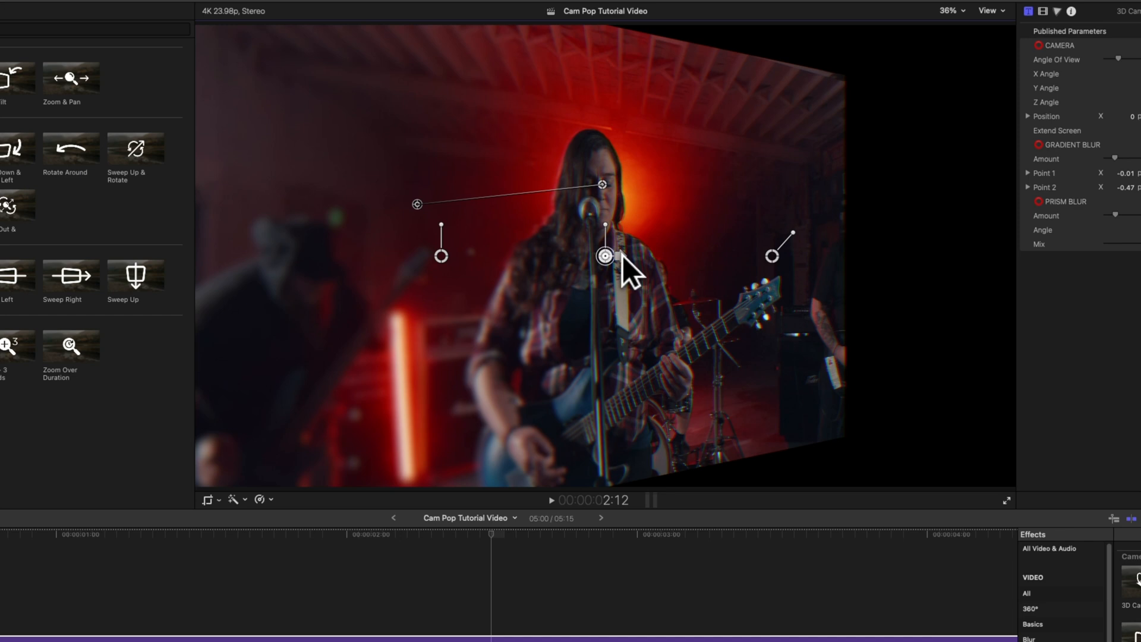
# Step: Try a much stronger, slightly angled prism blur in the viewer and undo it
pyautogui.moveTo(621, 255)
pyautogui.mouseDown()
pyautogui.moveTo(640, 255)
pyautogui.moveTo(626, 275)
pyautogui.moveTo(640, 244)
pyautogui.mouseUp()
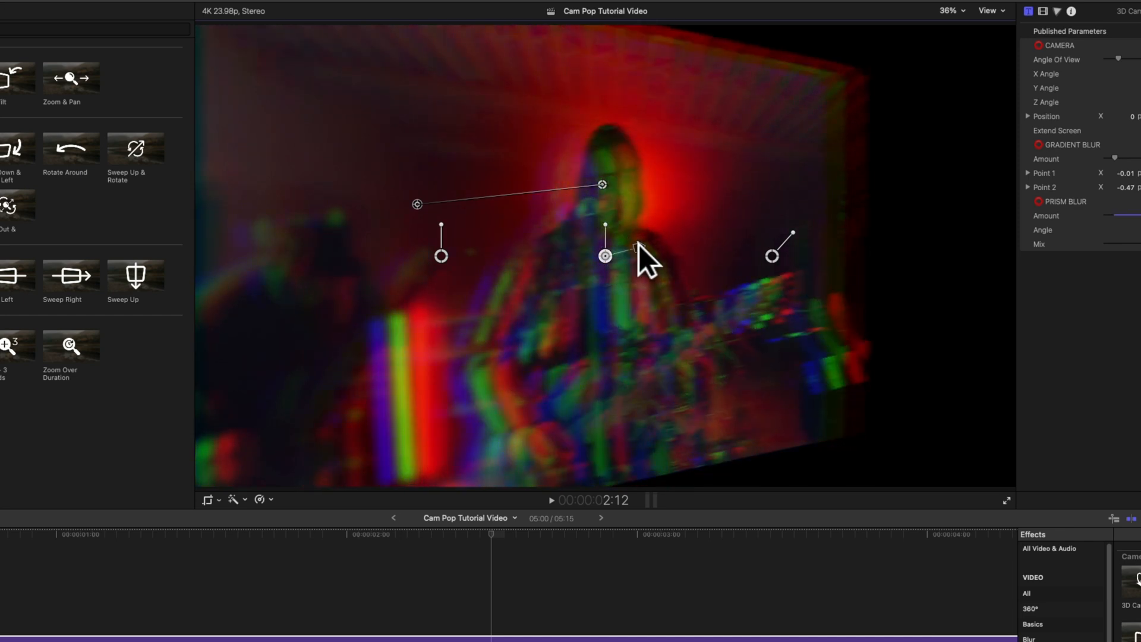
pyautogui.press('super+z')
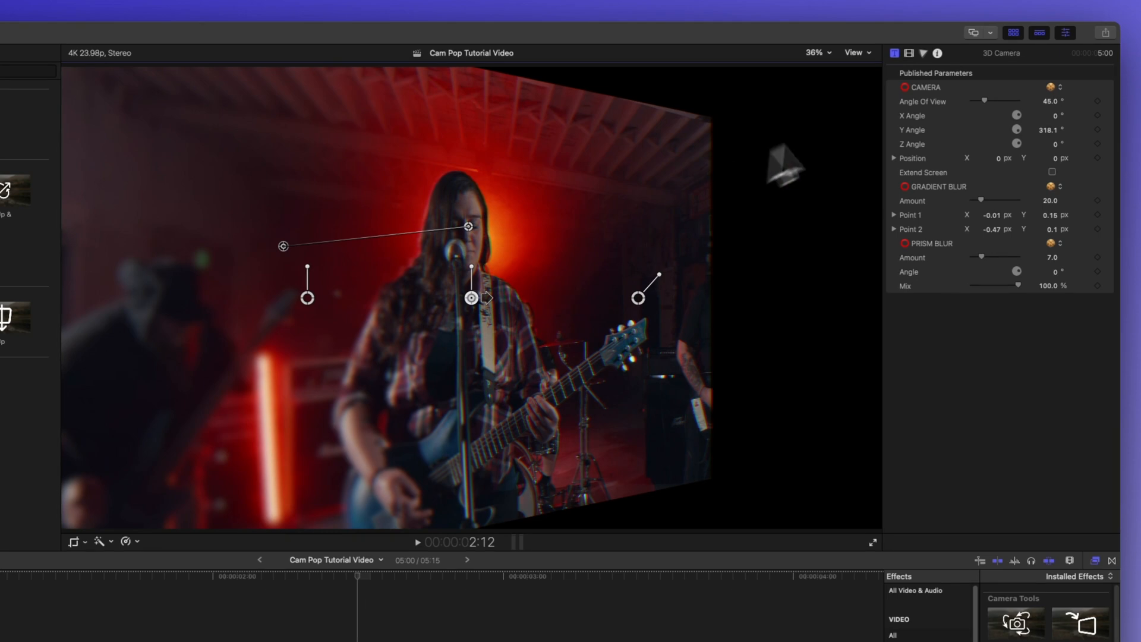
pyautogui.click(1067, 33)
pyautogui.click(1069, 38)
pyautogui.moveTo(983, 97)
pyautogui.mouseDown()
pyautogui.moveTo(1012, 95)
pyautogui.moveTo(983, 98)
pyautogui.mouseUp()
pyautogui.moveTo(998, 159)
pyautogui.mouseDown()
pyautogui.moveTo(1008, 159)
pyautogui.moveTo(998, 159)
pyautogui.mouseUp()
# Step: Try the Extend Screen option on the 3D Camera title and turn it off again
pyautogui.click(1052, 172)
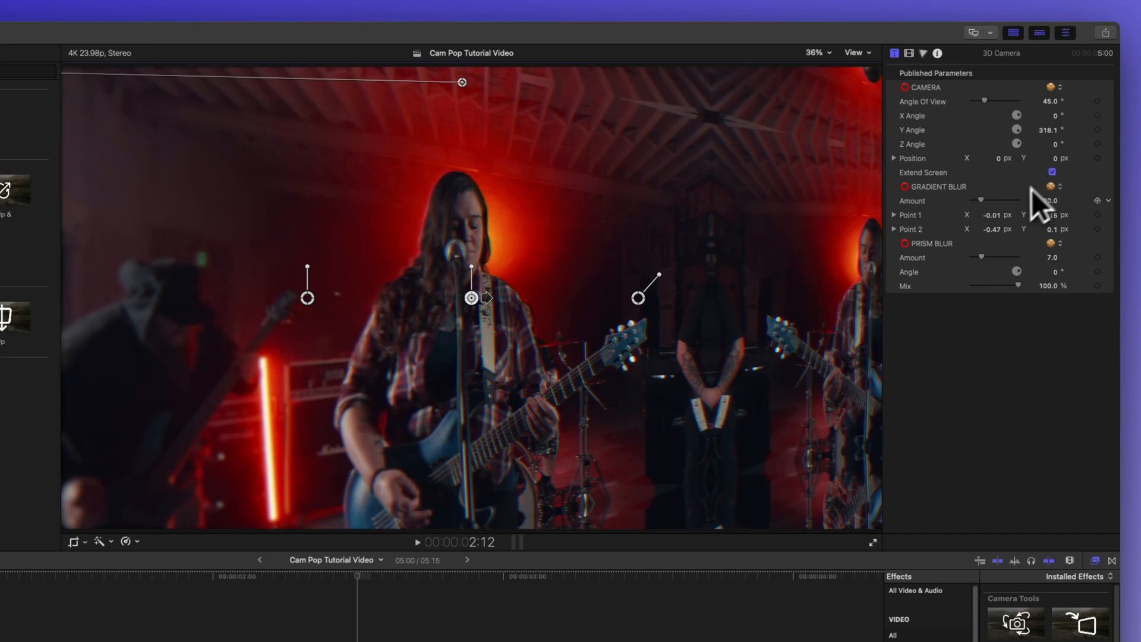
pyautogui.click(1052, 172)
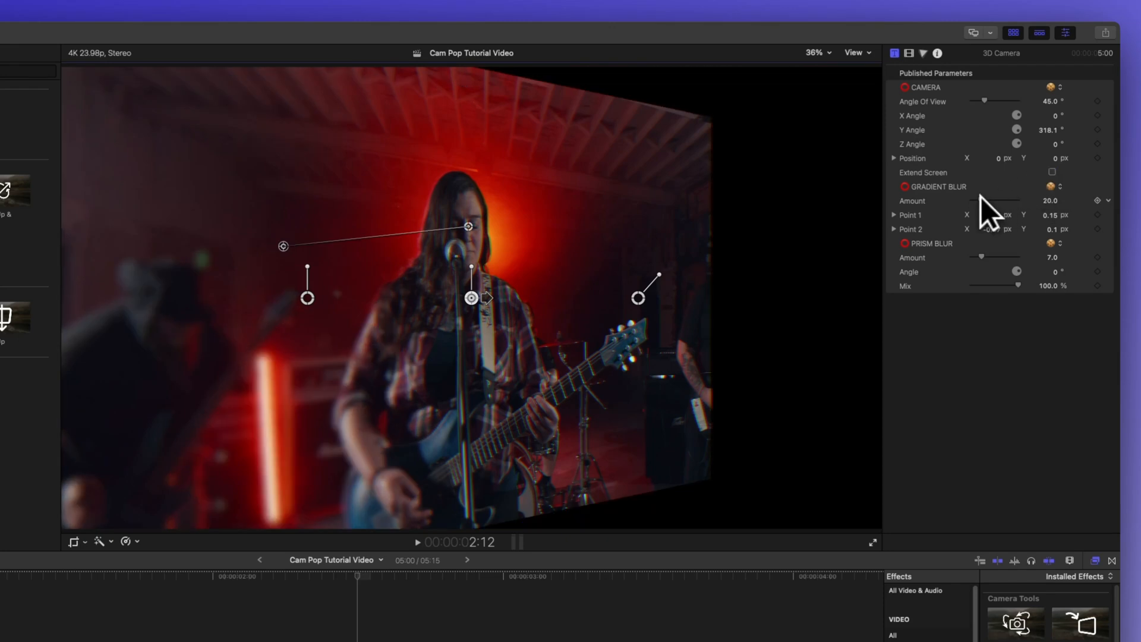
# Step: Try a gradient blur amount of 83, return it to 20, and try out the prism blur settings
pyautogui.moveTo(981, 200); pyautogui.dragTo(1001, 199)
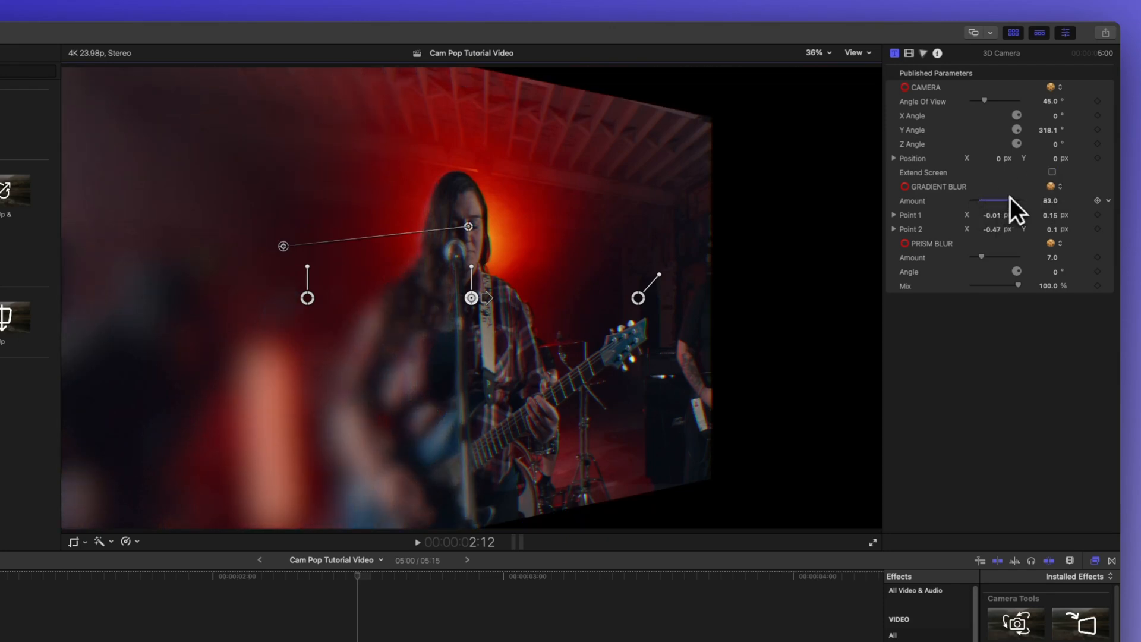
pyautogui.moveTo(1011, 198); pyautogui.dragTo(981, 198)
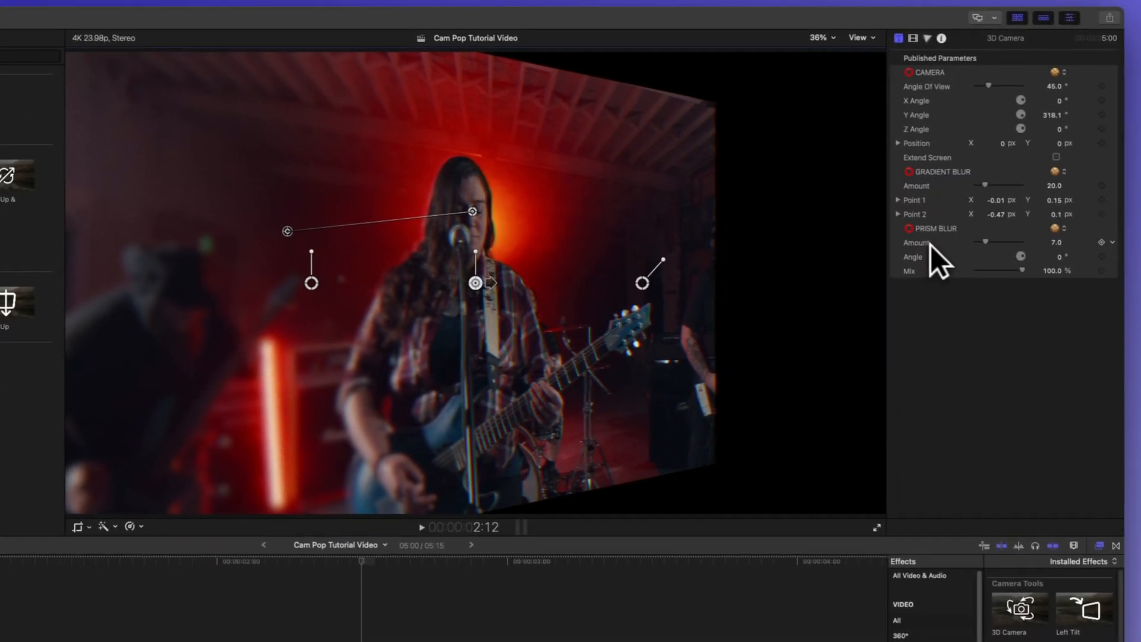
pyautogui.moveTo(983, 241); pyautogui.dragTo(1055, 262)
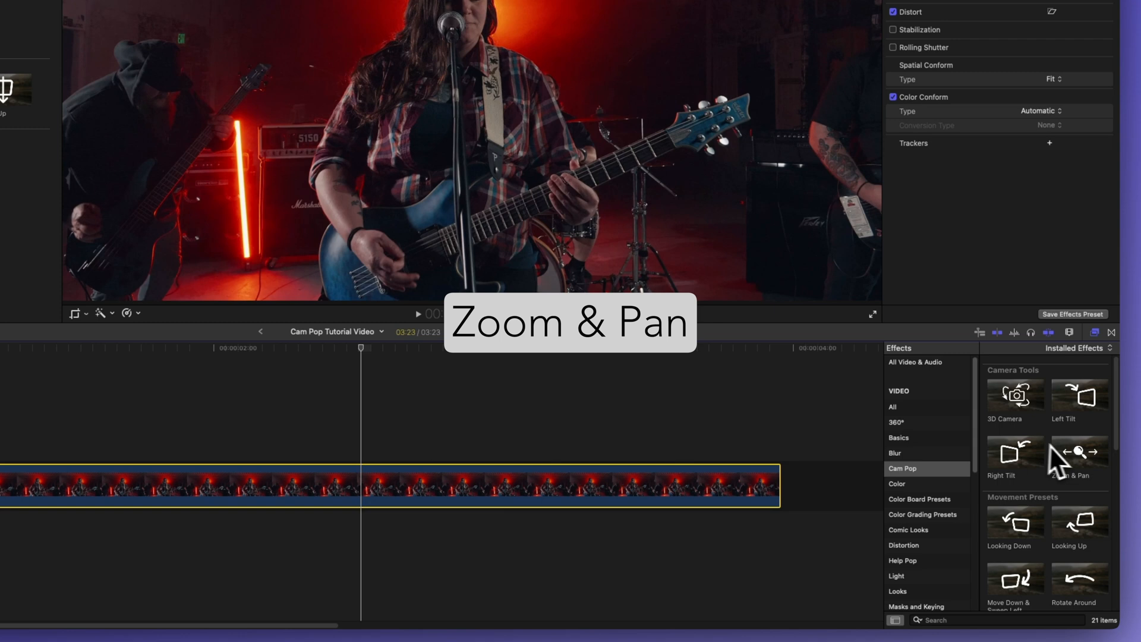
# Step: Apply the Zoom & Pan effect to the clip and frame its start over the singer's head, sized 1253.4 by 705
pyautogui.moveTo(1049, 447); pyautogui.dragTo(459, 489)
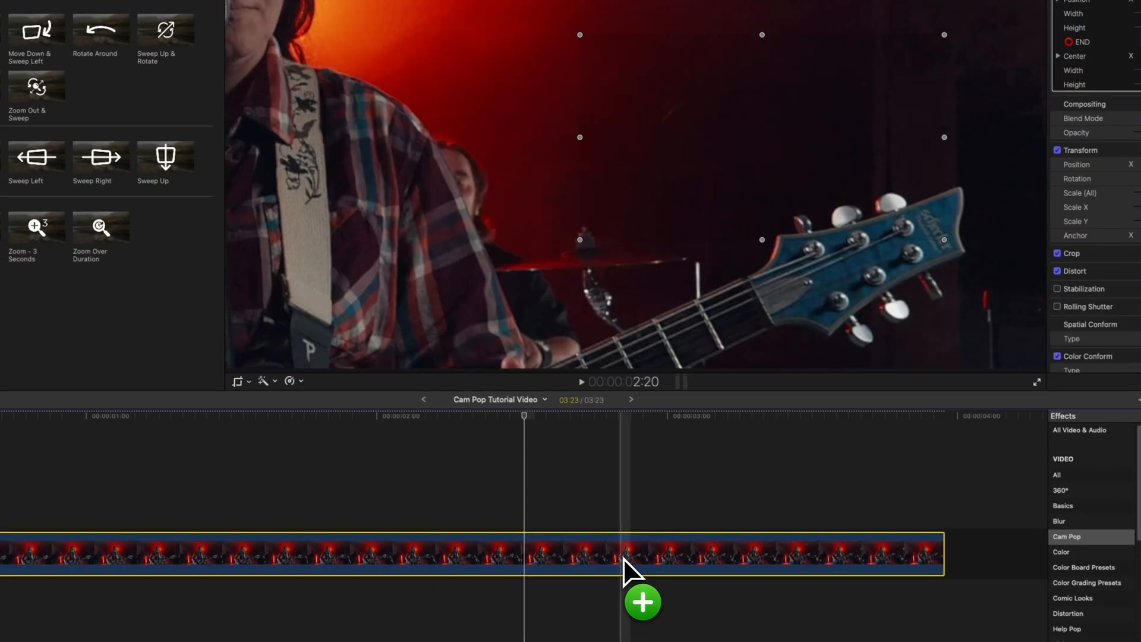
pyautogui.moveTo(623, 558); pyautogui.dragTo(625, 558)
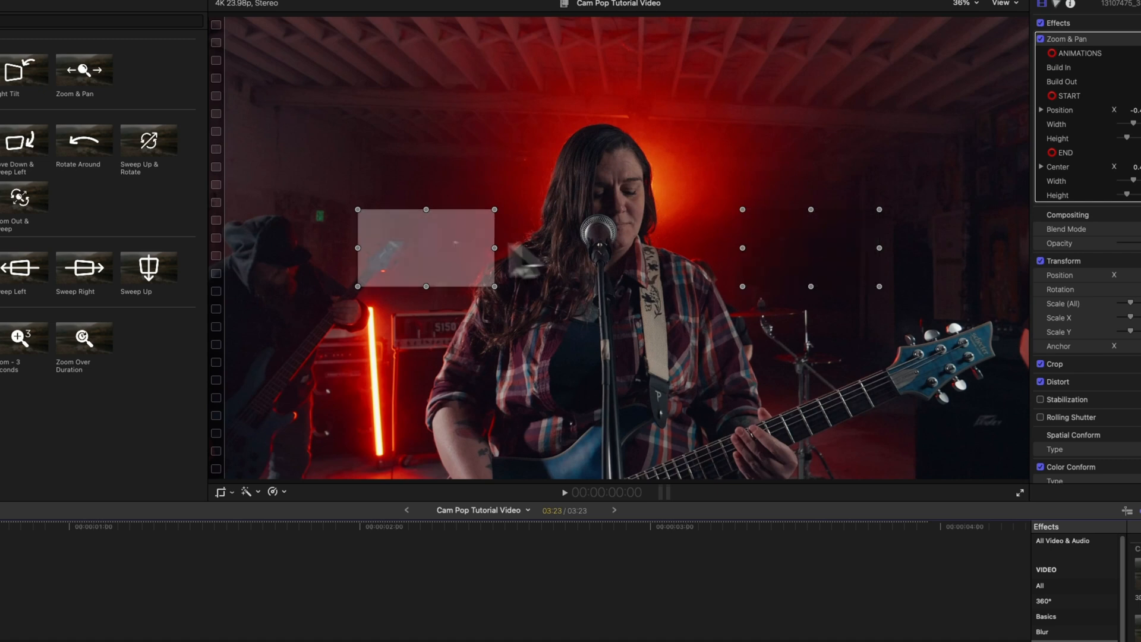
pyautogui.moveTo(428, 247); pyautogui.dragTo(566, 155)
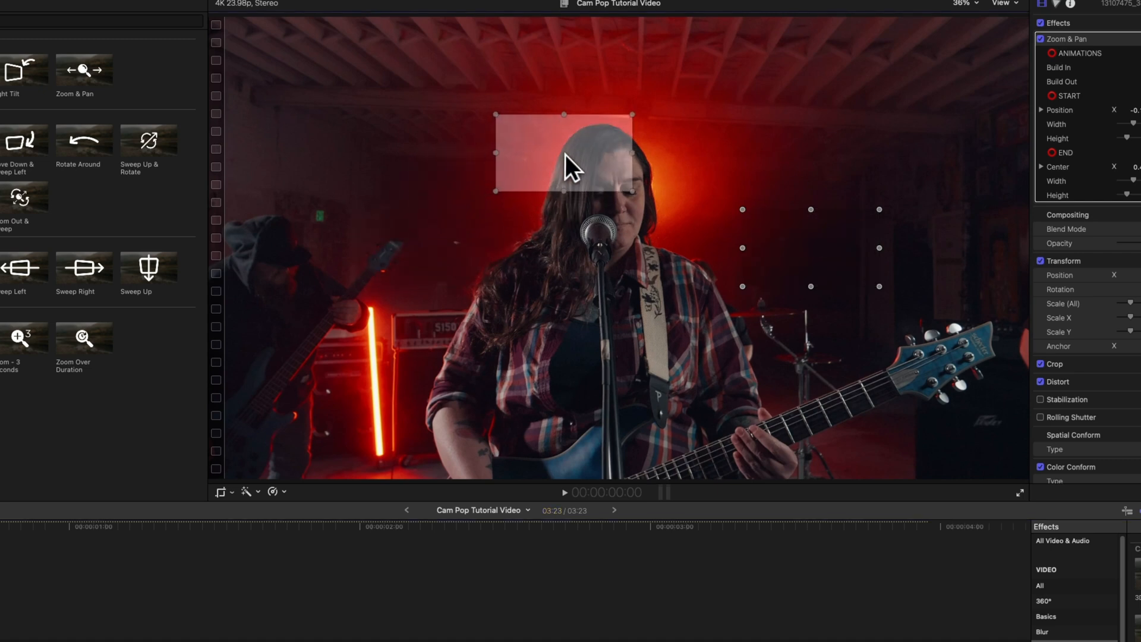
pyautogui.moveTo(631, 191); pyautogui.dragTo(683, 216)
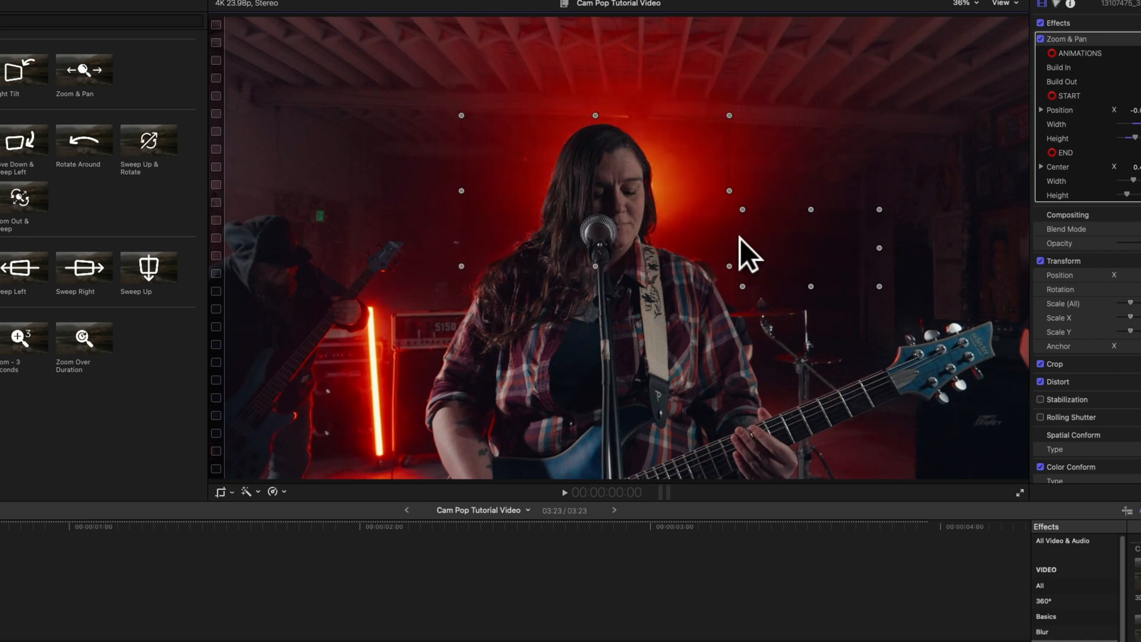
# Step: Frame the Zoom & Pan end over the guitar at 0.14, -0.3, sized 1395.6 by 785, and play the move
pyautogui.moveTo(846, 233); pyautogui.dragTo(738, 309)
pyautogui.moveTo(621, 377); pyautogui.dragTo(714, 365)
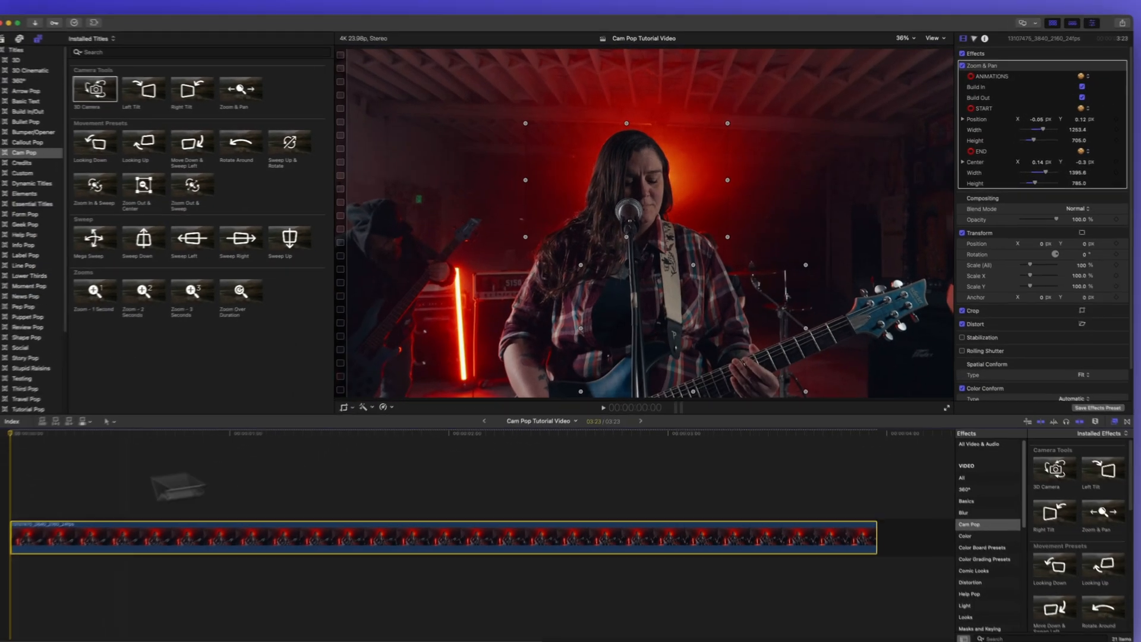
pyautogui.press('space')
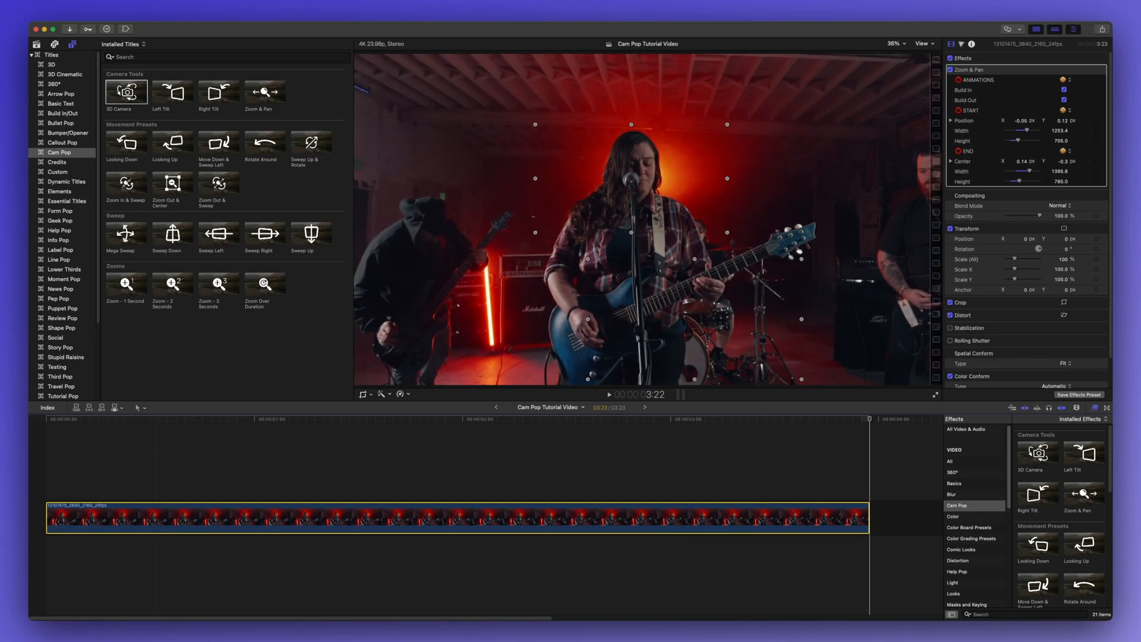
pyautogui.press('Home')
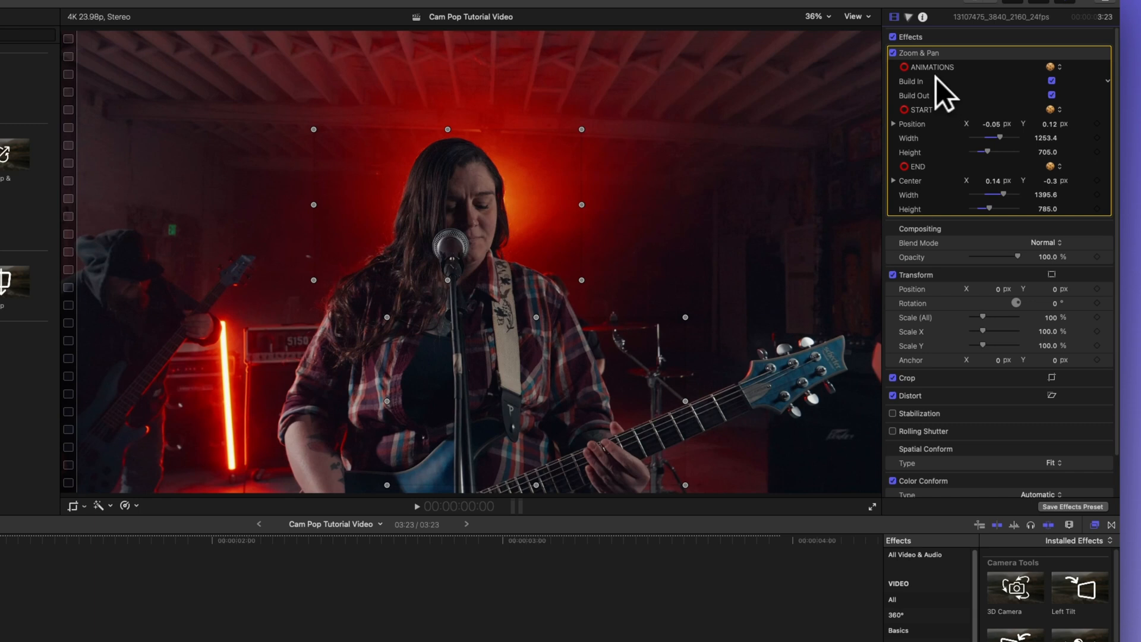
pyautogui.click(1053, 80)
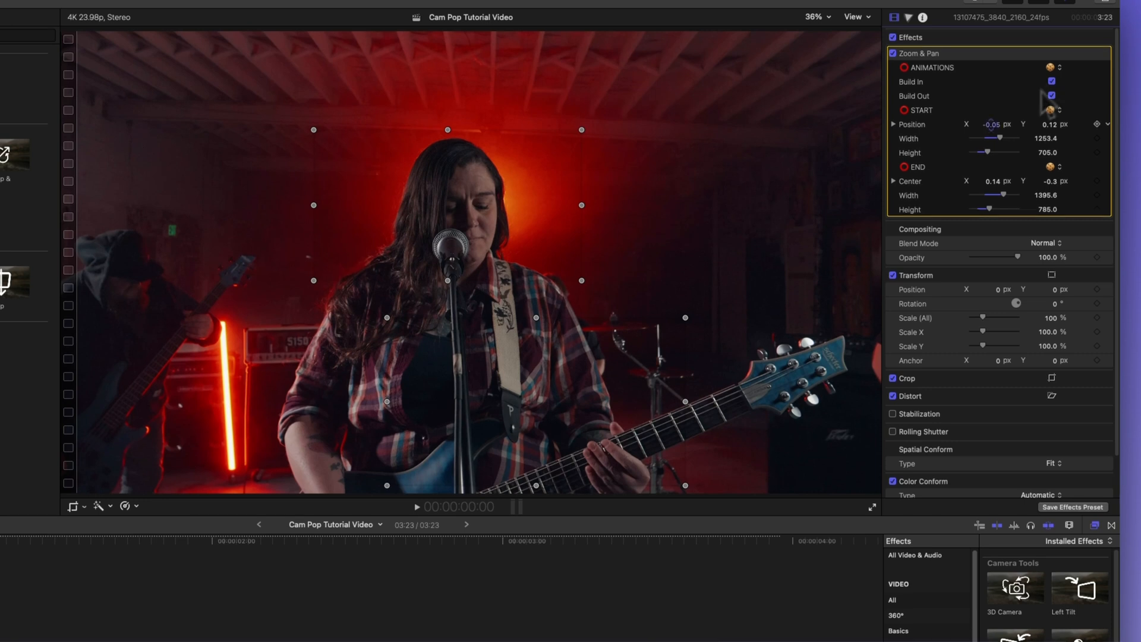
pyautogui.moveTo(996, 126)
pyautogui.mouseDown()
pyautogui.moveTo(1010, 148)
pyautogui.moveTo(998, 147)
pyautogui.mouseUp()
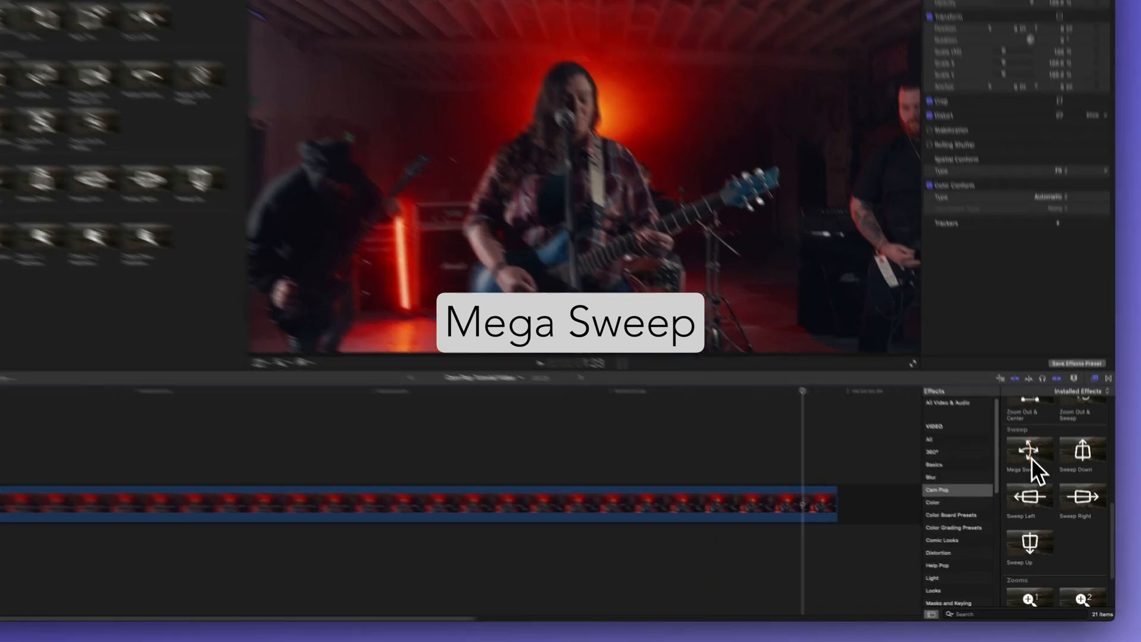
# Step: Apply the Mega Sweep effect to the clip and, at the first frame, move its path start to -0.16, -0.07
pyautogui.moveTo(1039, 476); pyautogui.dragTo(574, 516)
pyautogui.moveTo(544, 473); pyautogui.dragTo(527, 483)
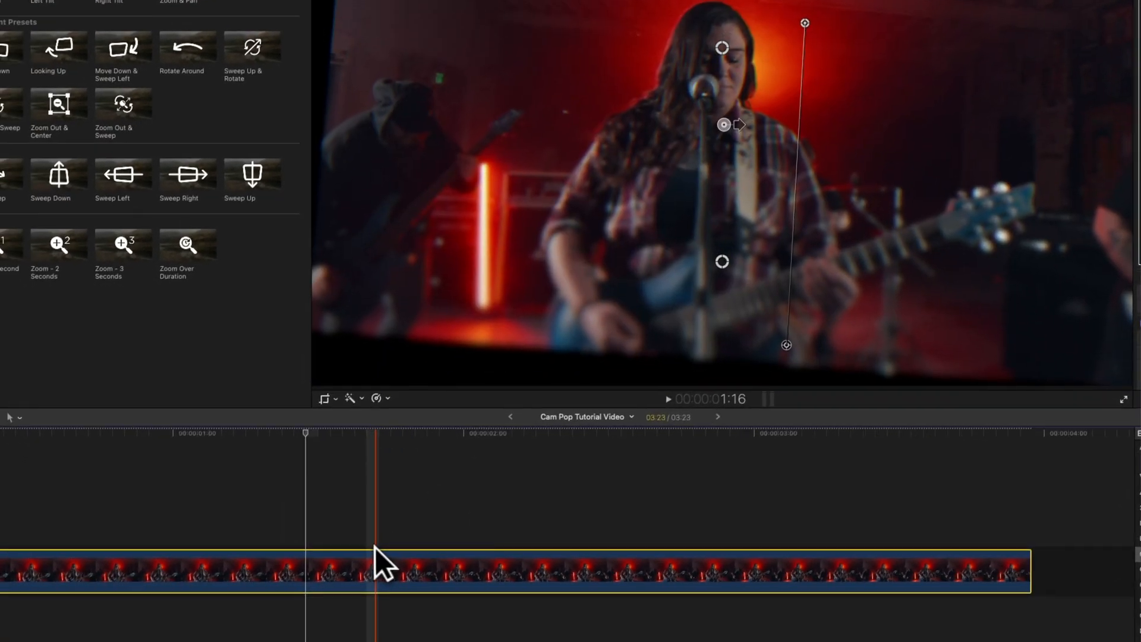
pyautogui.press('Home')
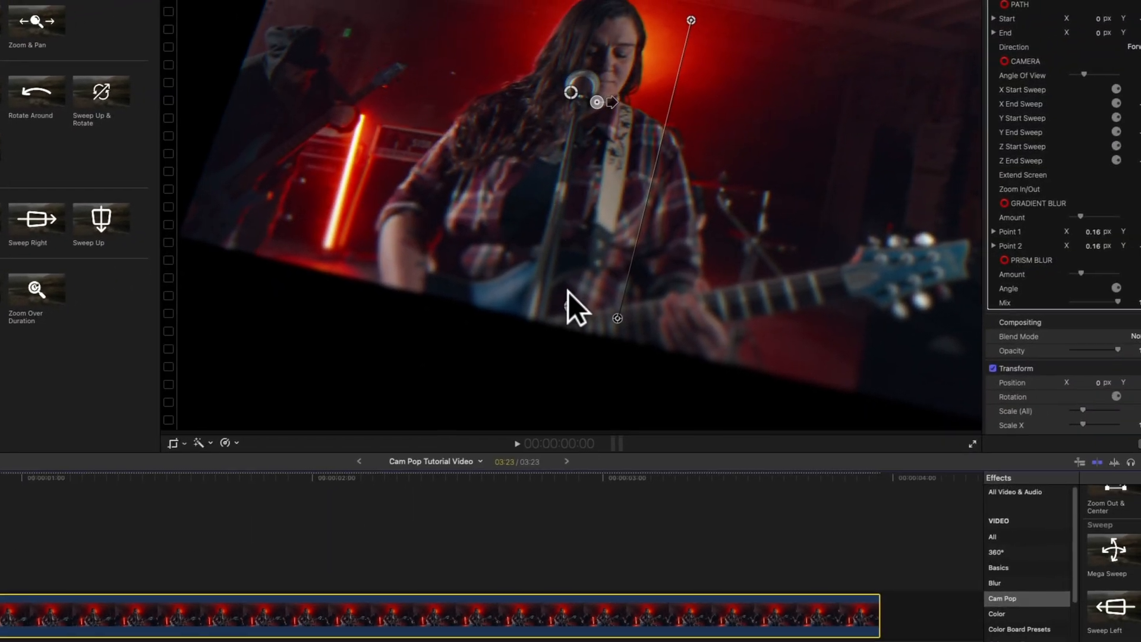
pyautogui.moveTo(623, 289); pyautogui.dragTo(491, 231)
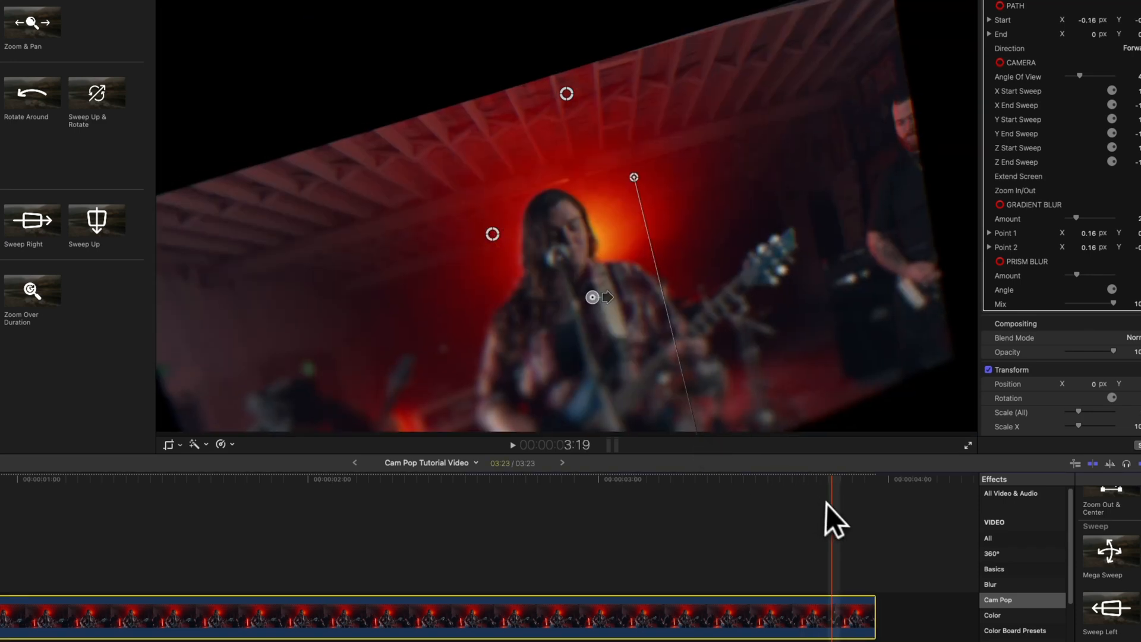
# Step: Near the clip's end at 3:21, move the Mega Sweep path end to 0.03, 0.04 and play the sweep
pyautogui.click(854, 506)
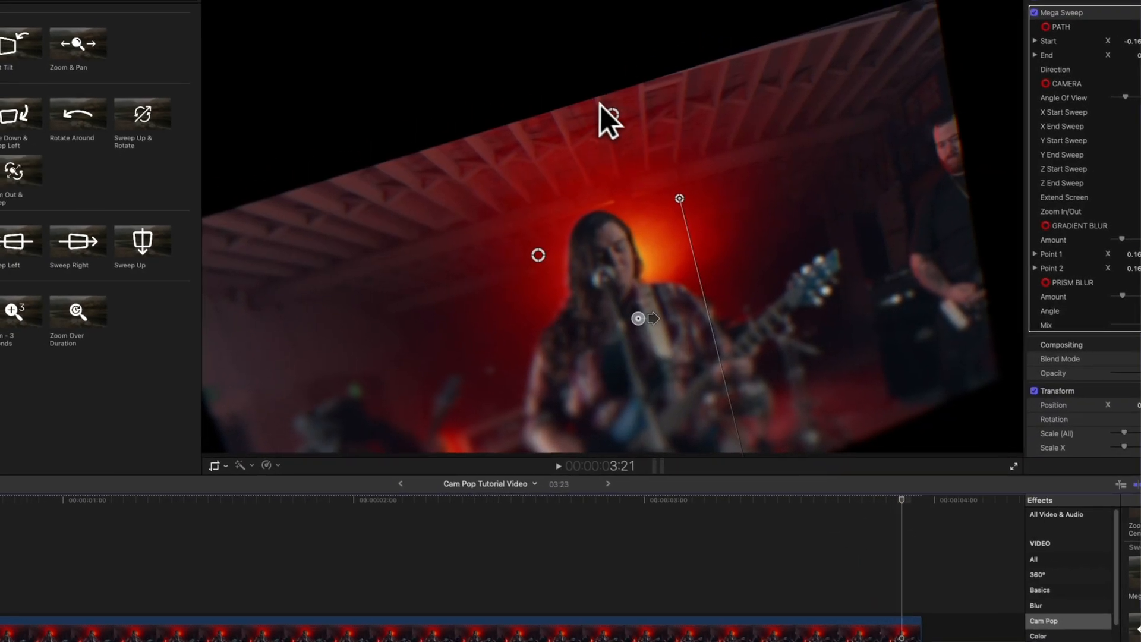
pyautogui.moveTo(610, 109); pyautogui.dragTo(626, 203)
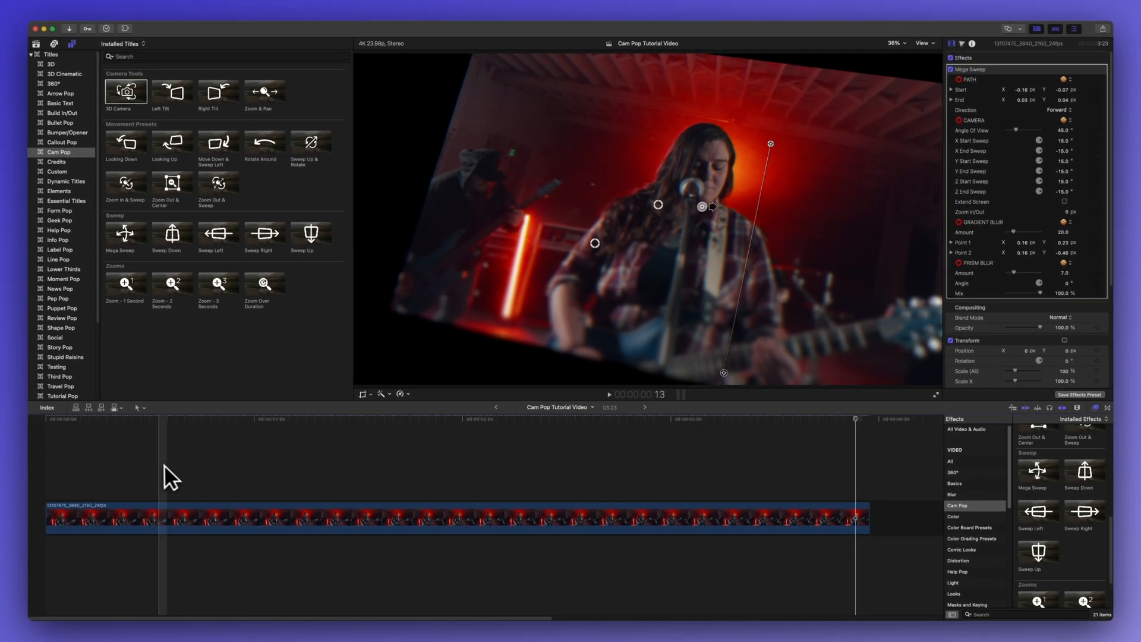
pyautogui.click(108, 463)
pyautogui.press('space')
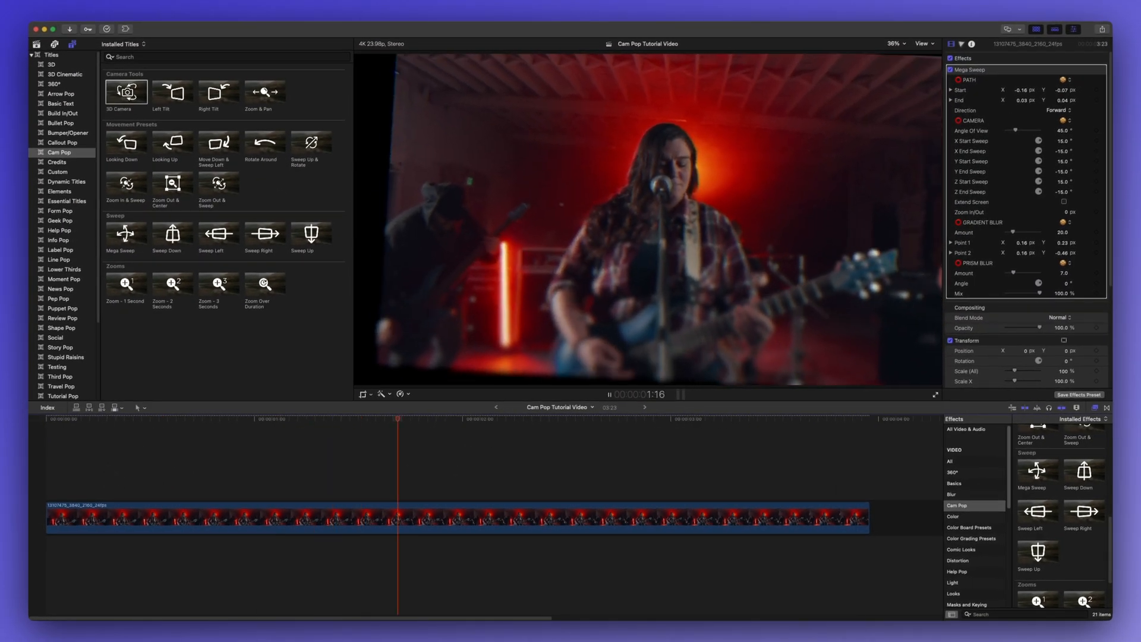
pyautogui.press('space')
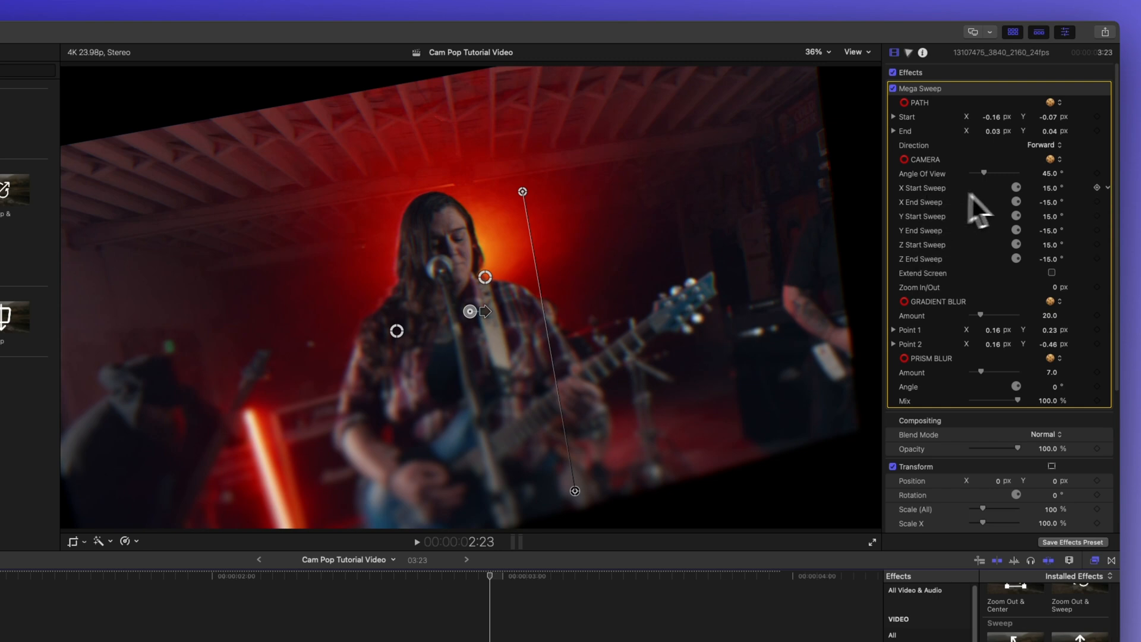
# Step: Set Mega Sweep's X sweep from -15 to 15°, Y from 20 to -25° and Z from 0 to -23°, and adjust its Zoom In/Out
pyautogui.click(1050, 189)
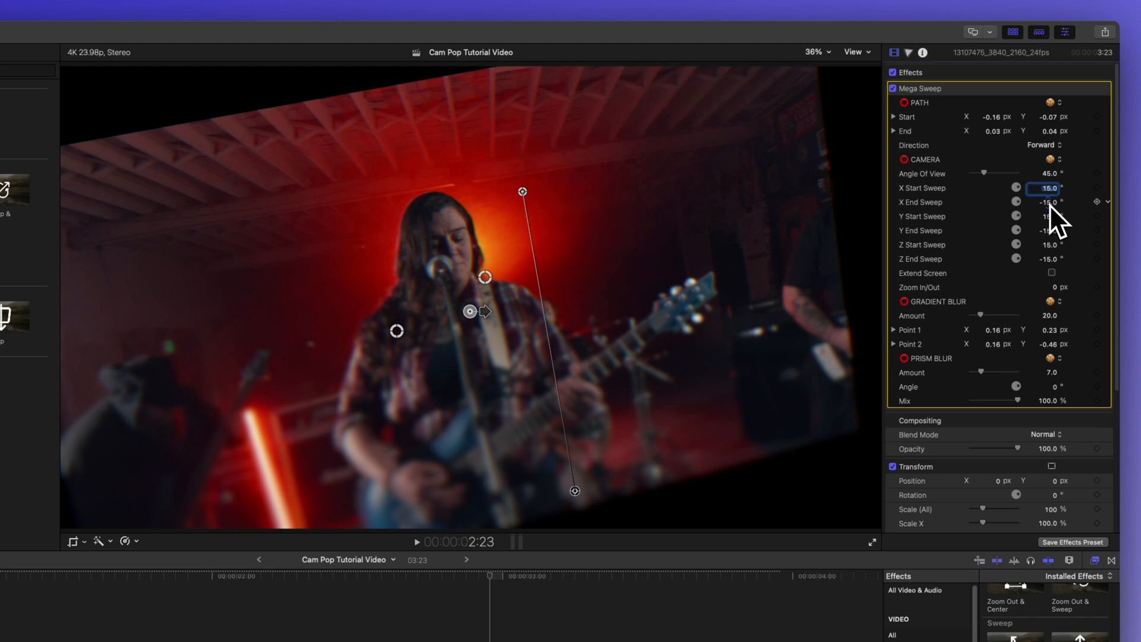
pyautogui.click(1050, 206)
pyautogui.press('Return')
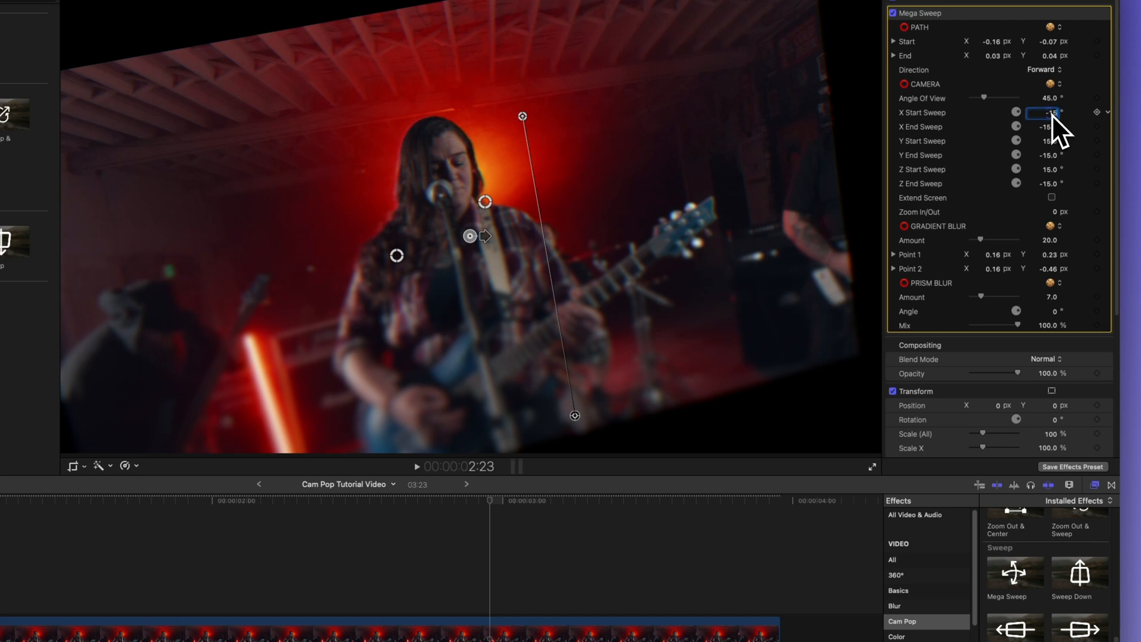
pyautogui.write('15')
pyautogui.press('Tab')
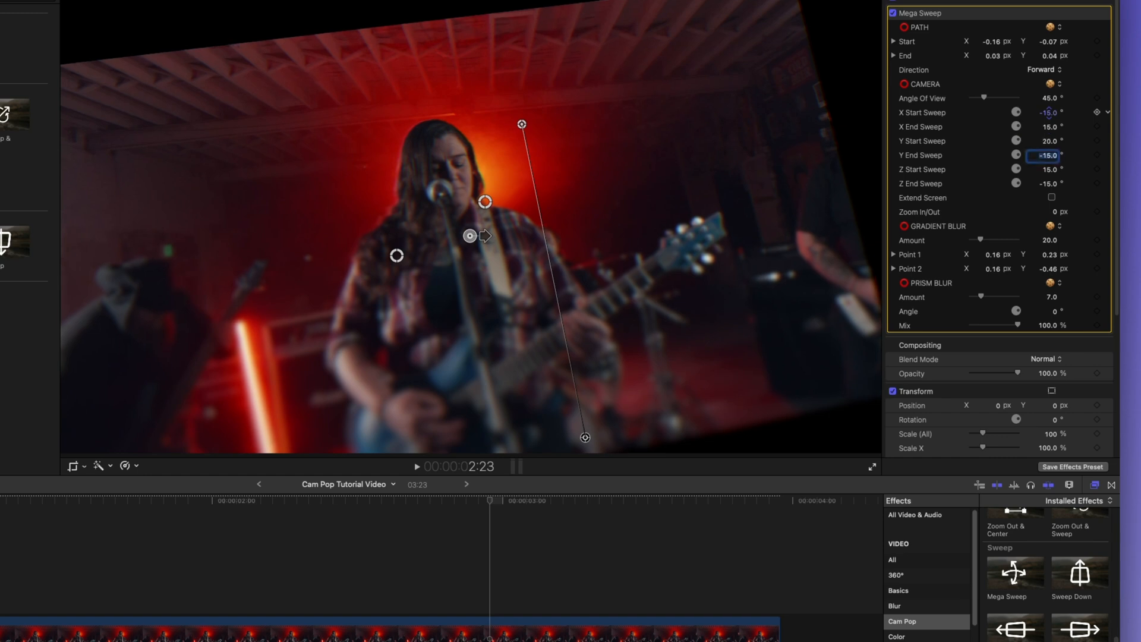
pyautogui.press('Tab')
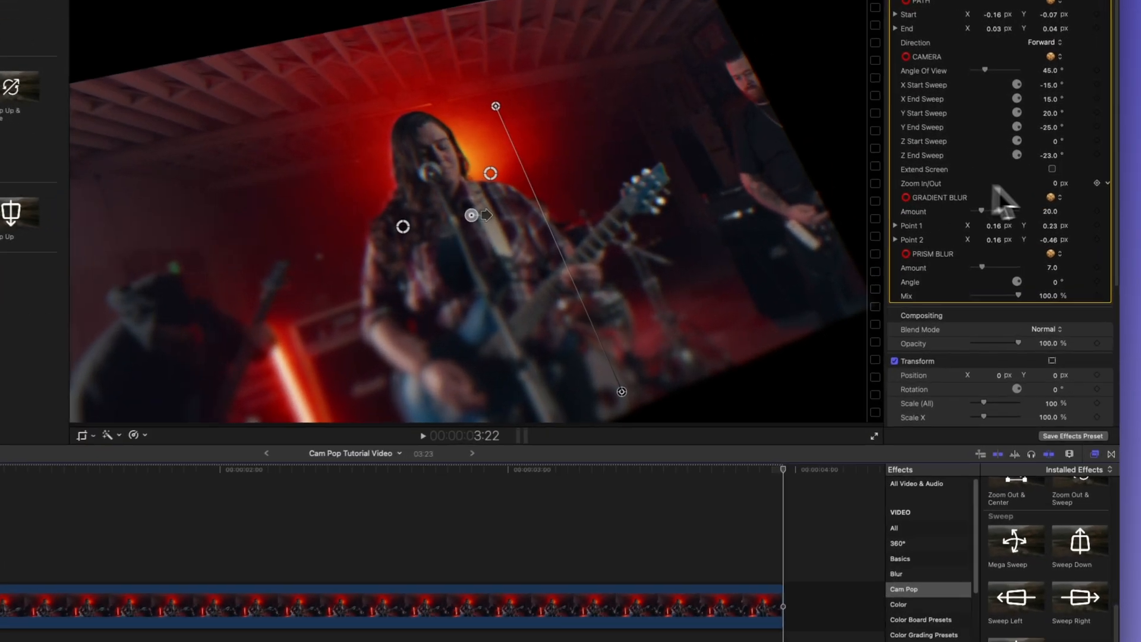
pyautogui.moveTo(1057, 184); pyautogui.dragTo(1055, 179)
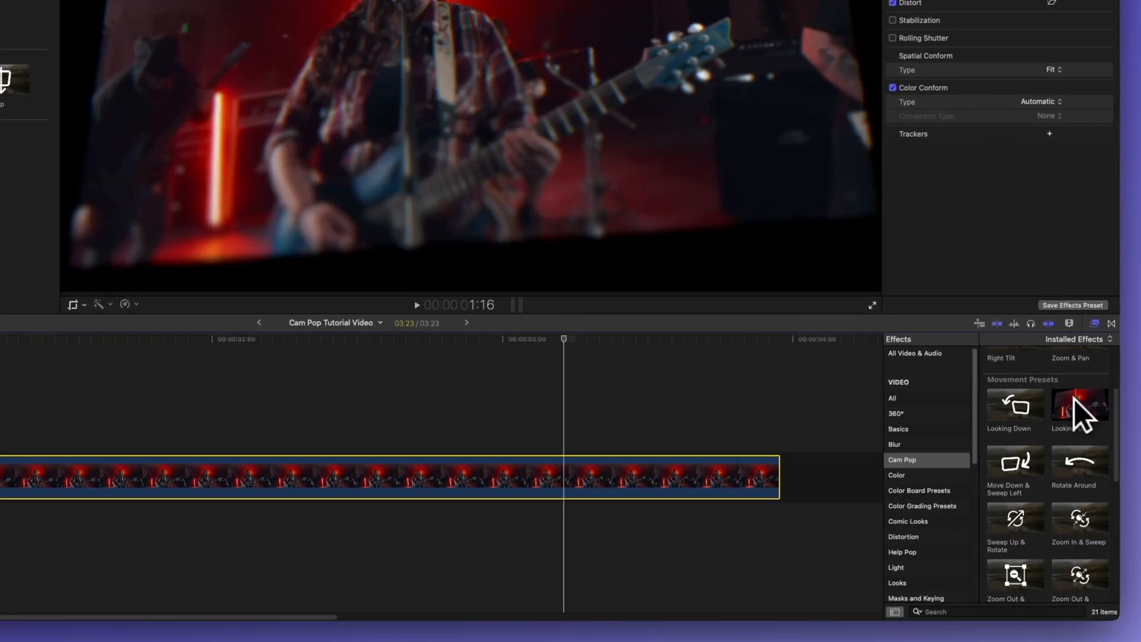
# Step: Apply the Looking Up movement preset effect to the band clip and play the move
pyautogui.moveTo(1074, 398); pyautogui.dragTo(617, 472)
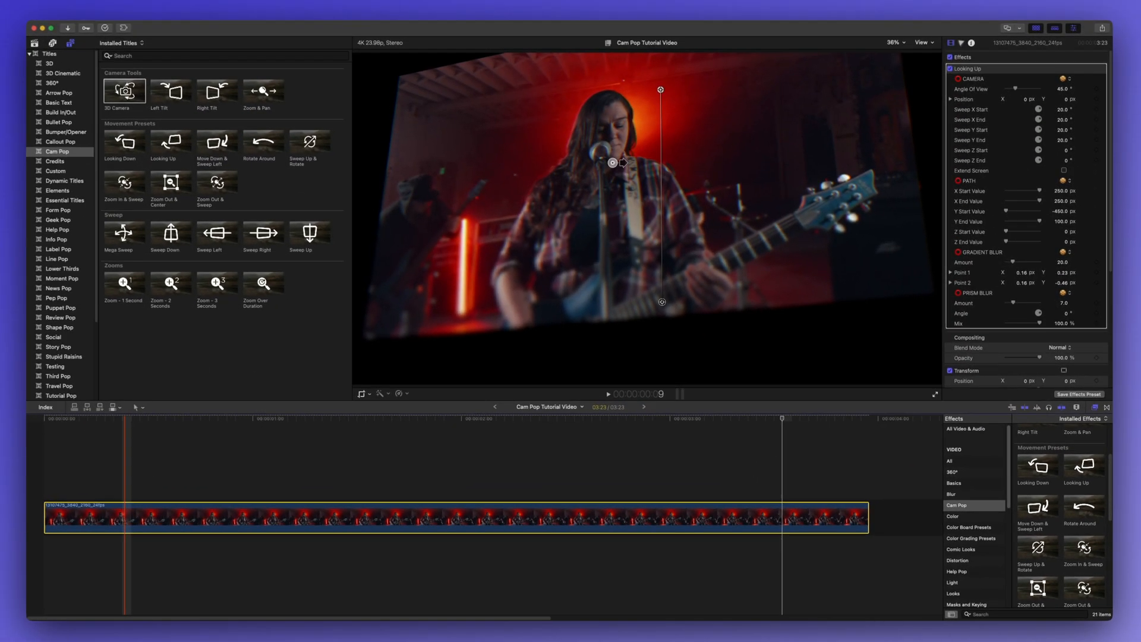
pyautogui.press('space')
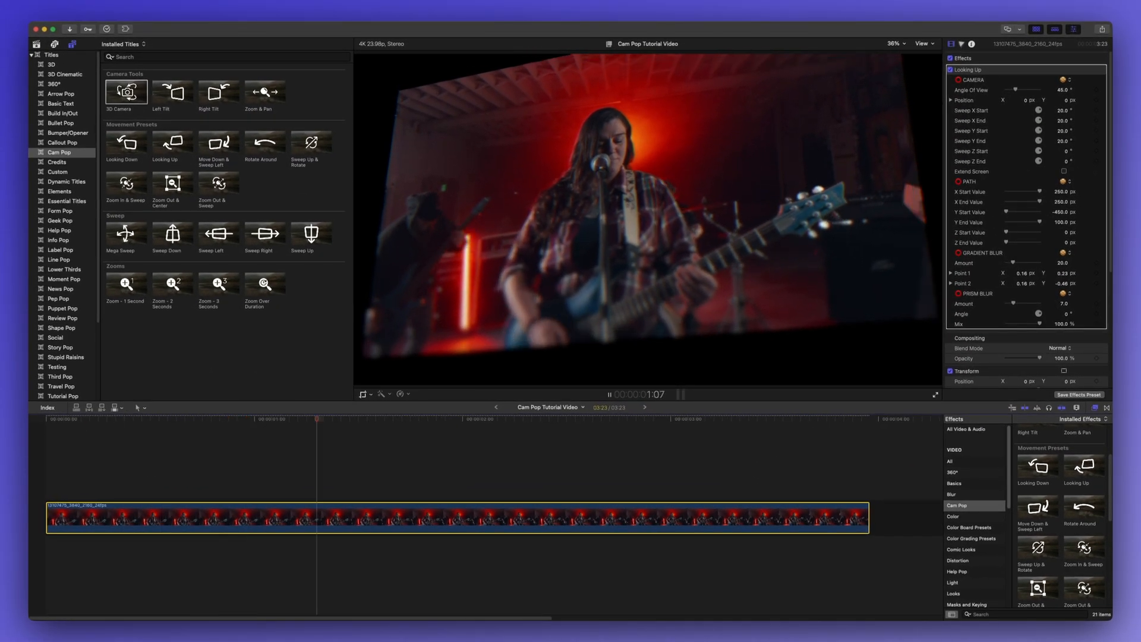
pyautogui.press('space')
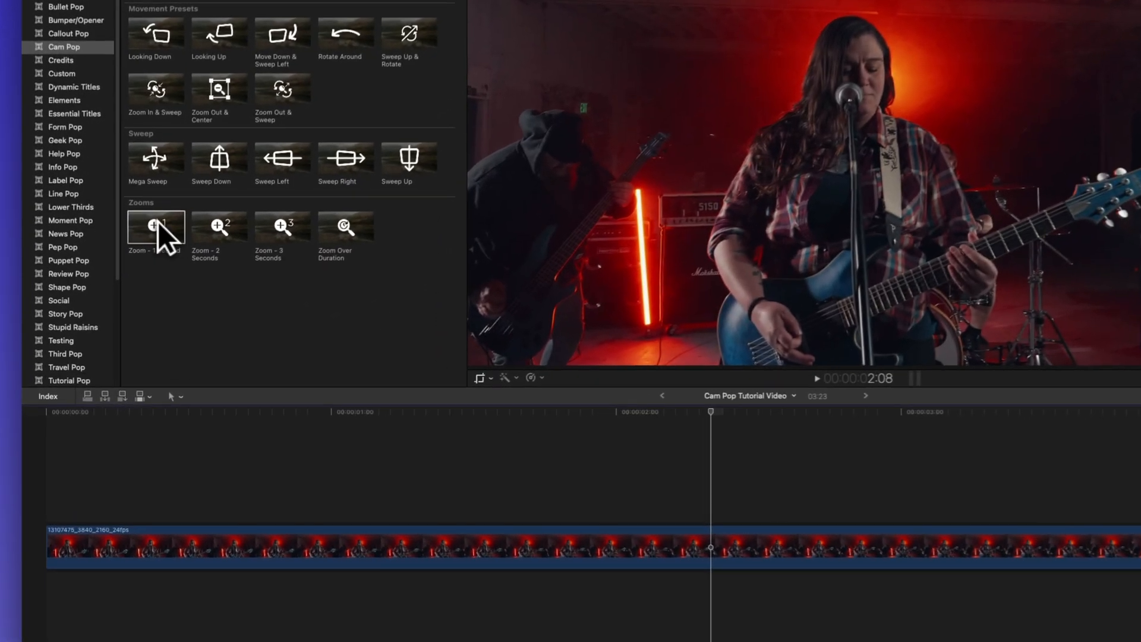
# Step: Add the Zoom - 1 Second title at 0:19 and frame the singer's head at -0.03, 0.13, sized 1217.3 and rotated 320.5°
pyautogui.moveTo(158, 221); pyautogui.dragTo(276, 490)
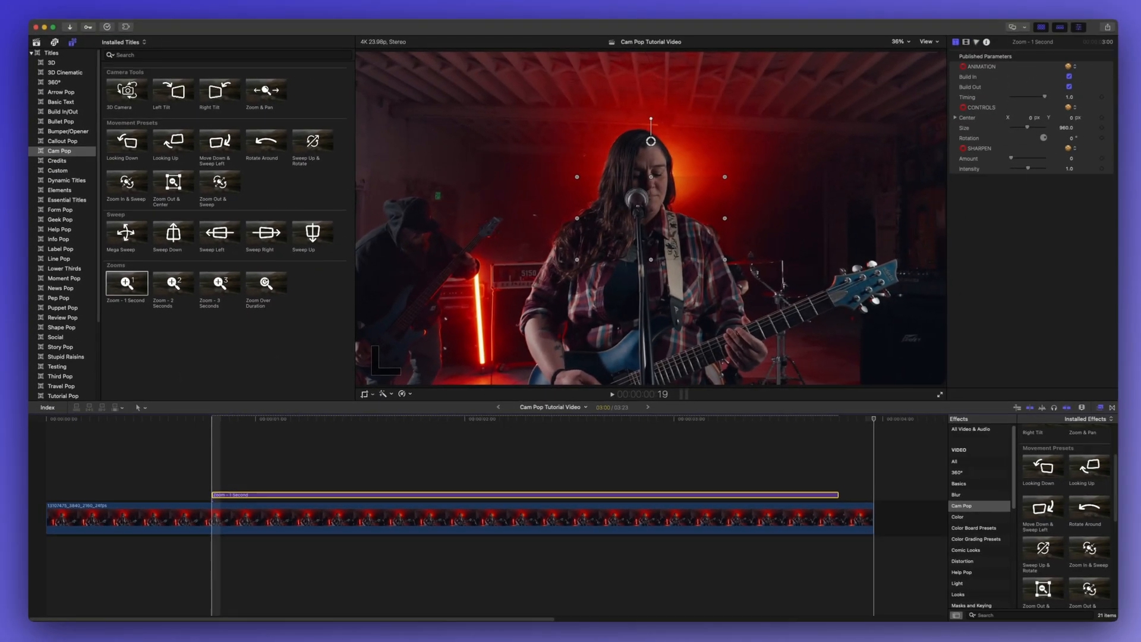
pyautogui.press('space')
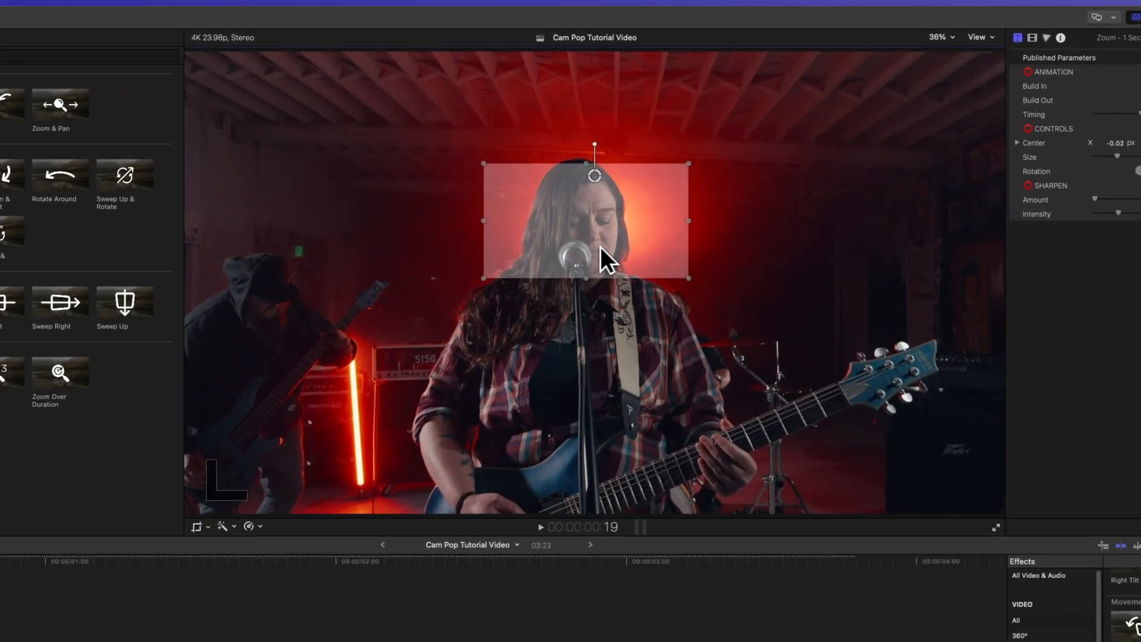
pyautogui.moveTo(691, 280); pyautogui.dragTo(716, 291)
pyautogui.moveTo(637, 251); pyautogui.dragTo(630, 254)
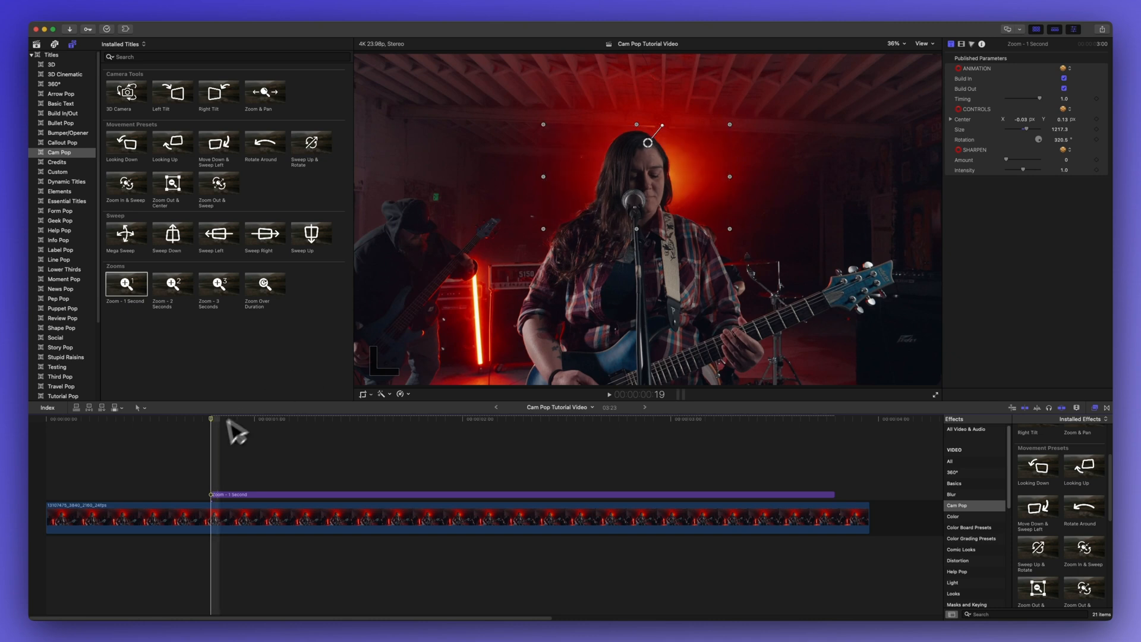
pyautogui.press('space')
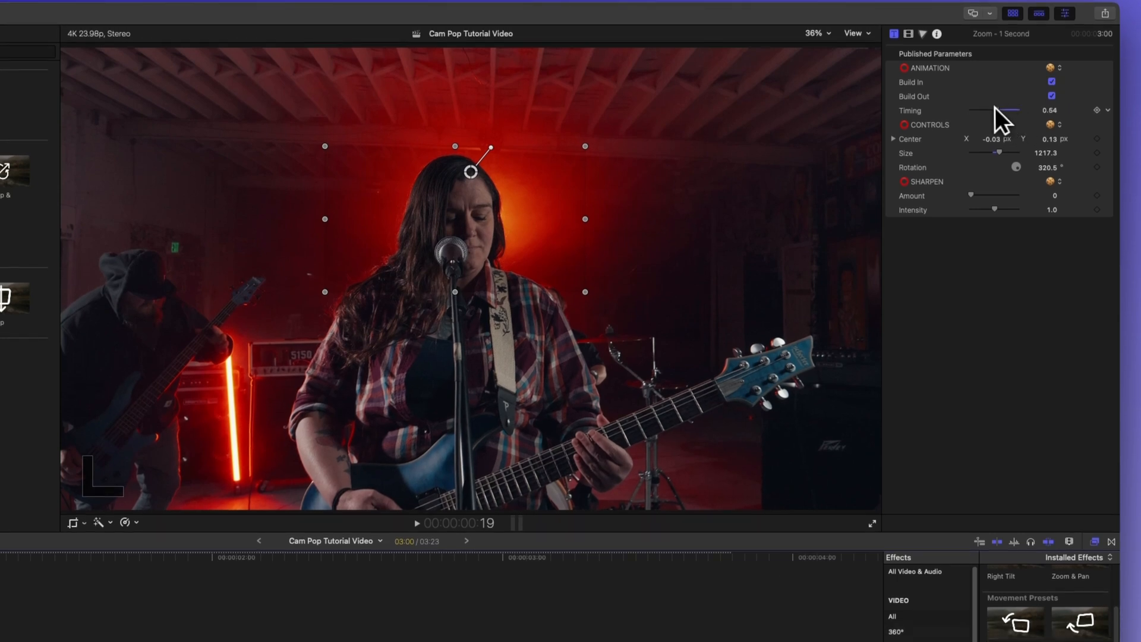
# Step: Set the Zoom - 1 Second title's timing to 0.52, size to 767.2 and sharpen amount to 22, and raise its sharpen intensity
pyautogui.moveTo(979, 109)
pyautogui.mouseDown()
pyautogui.moveTo(966, 109)
pyautogui.moveTo(996, 110)
pyautogui.mouseUp()
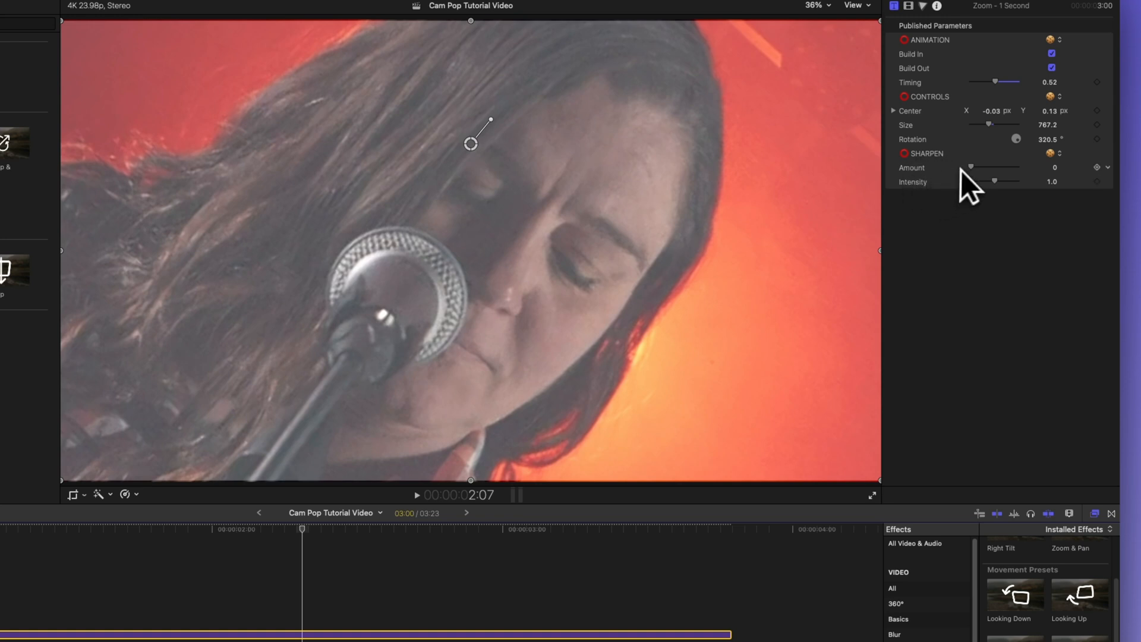
pyautogui.moveTo(972, 165); pyautogui.dragTo(979, 163)
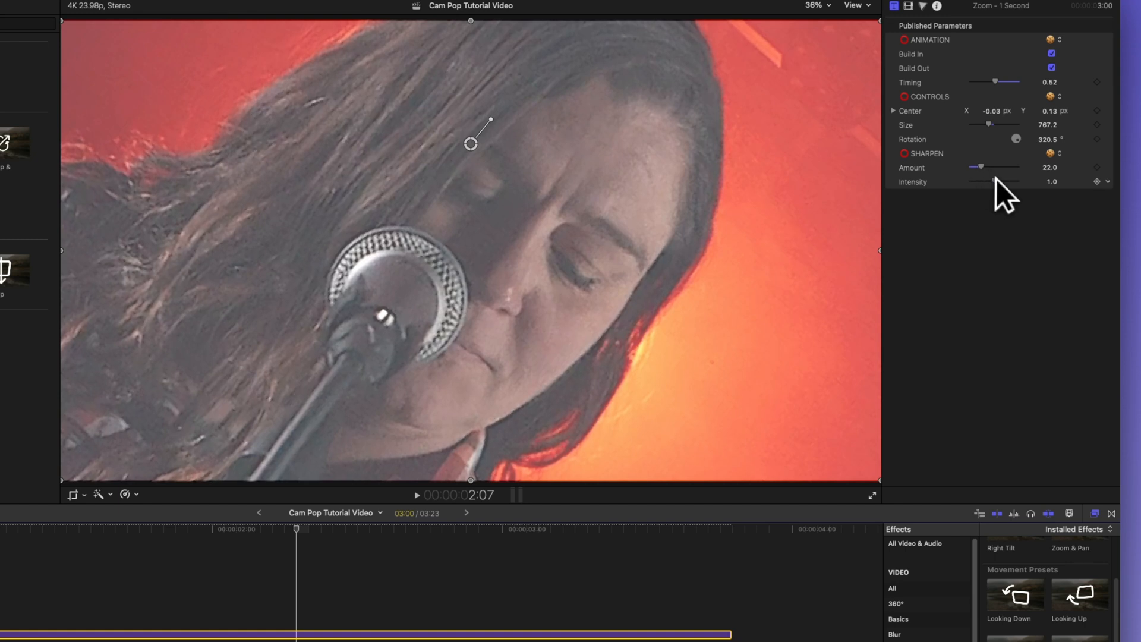
pyautogui.moveTo(995, 176); pyautogui.dragTo(1014, 183)
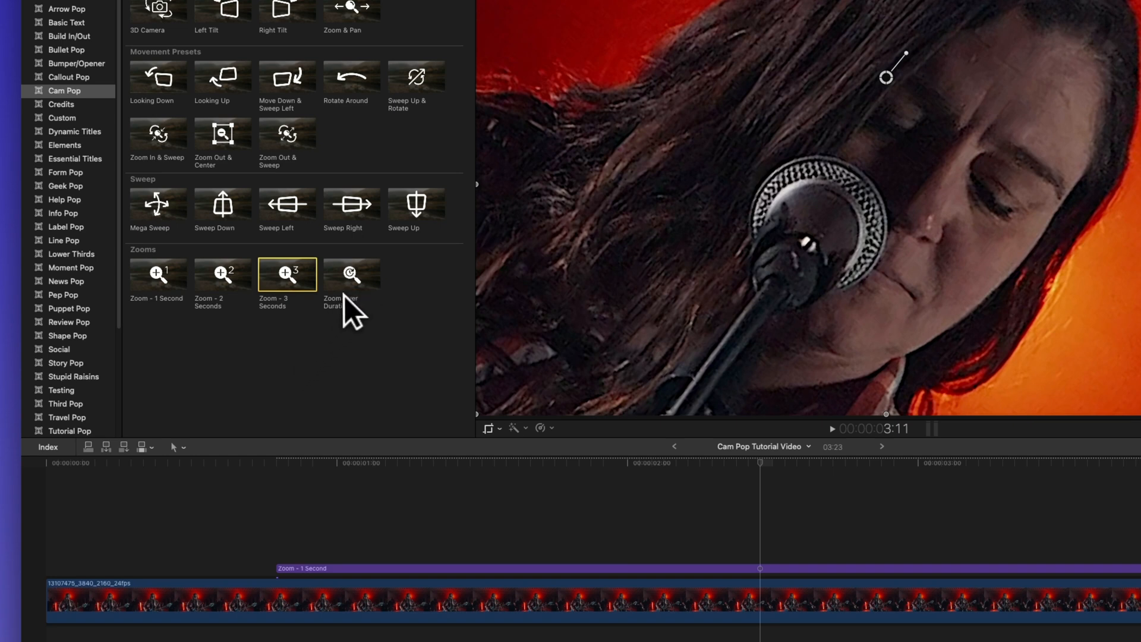
# Step: Place the Zoom Over Duration title above the start of the 12-second band clip and trim it to about 2 seconds
pyautogui.click(357, 282)
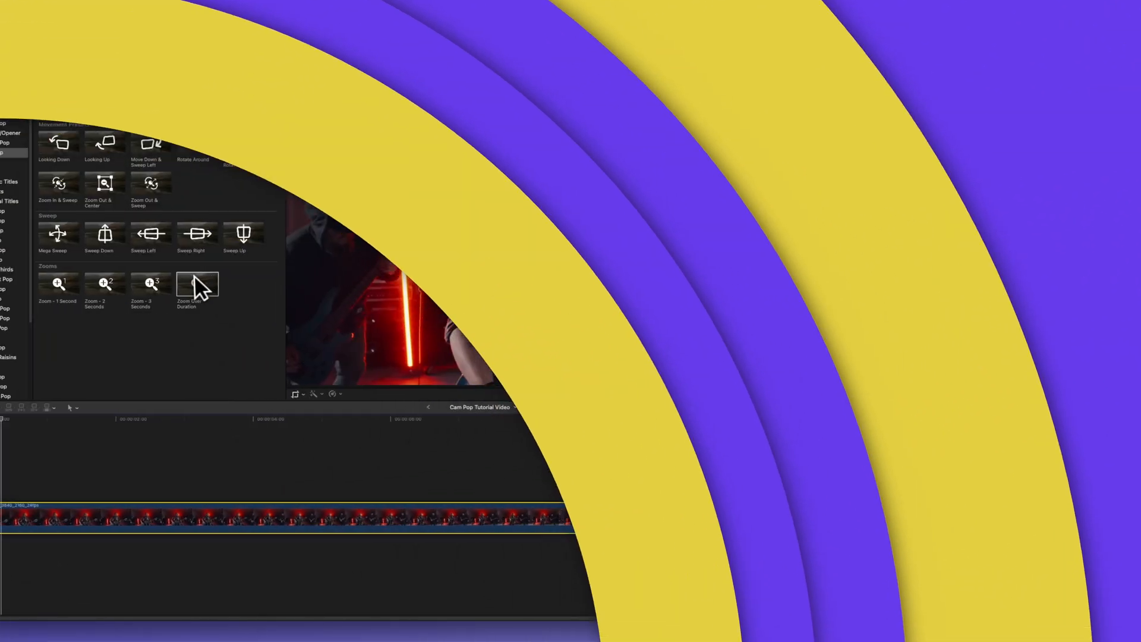
pyautogui.moveTo(262, 281); pyautogui.dragTo(259, 279)
pyautogui.moveTo(331, 222); pyautogui.dragTo(71, 499)
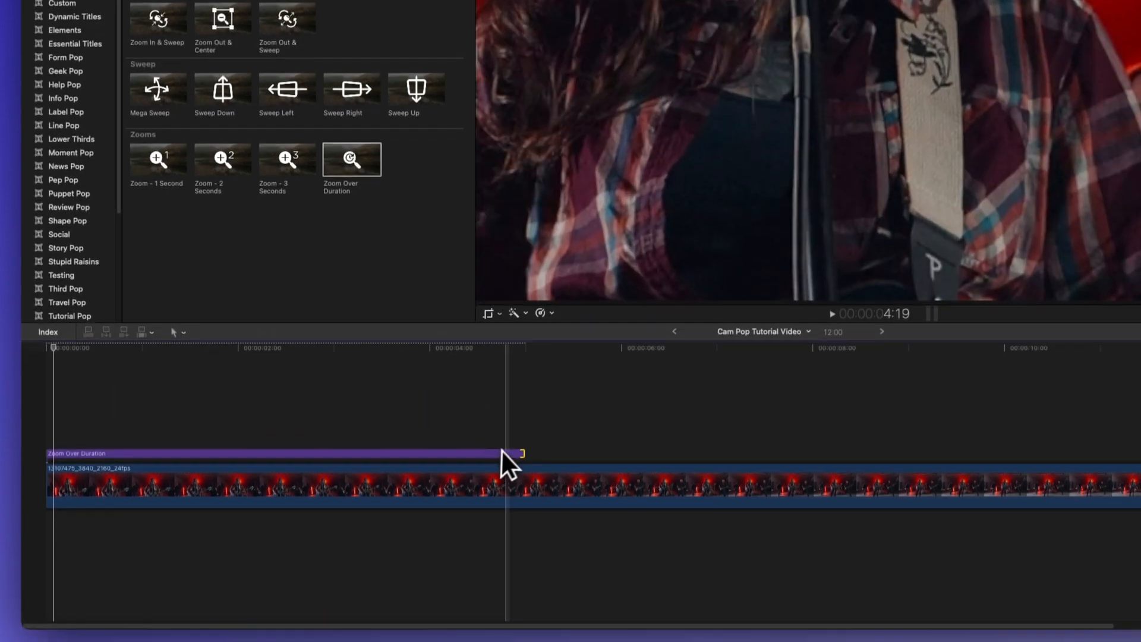
pyautogui.moveTo(520, 454); pyautogui.dragTo(243, 438)
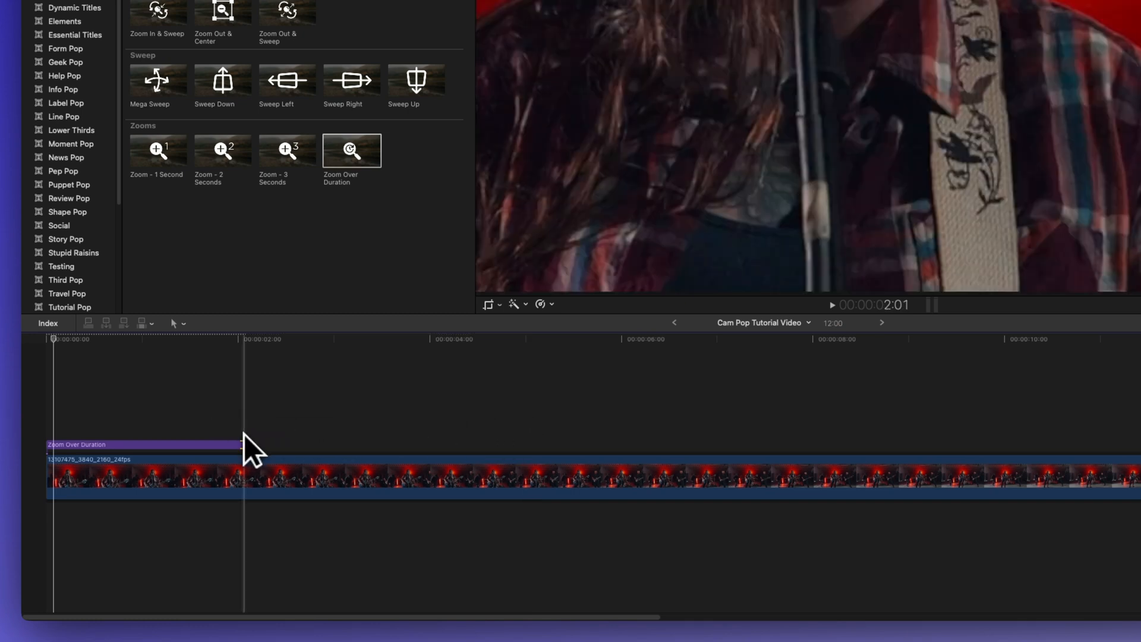
# Step: Set the Zoom Over Duration title's length to exactly 4 seconds
pyautogui.hotkey('ctrl', 'd')
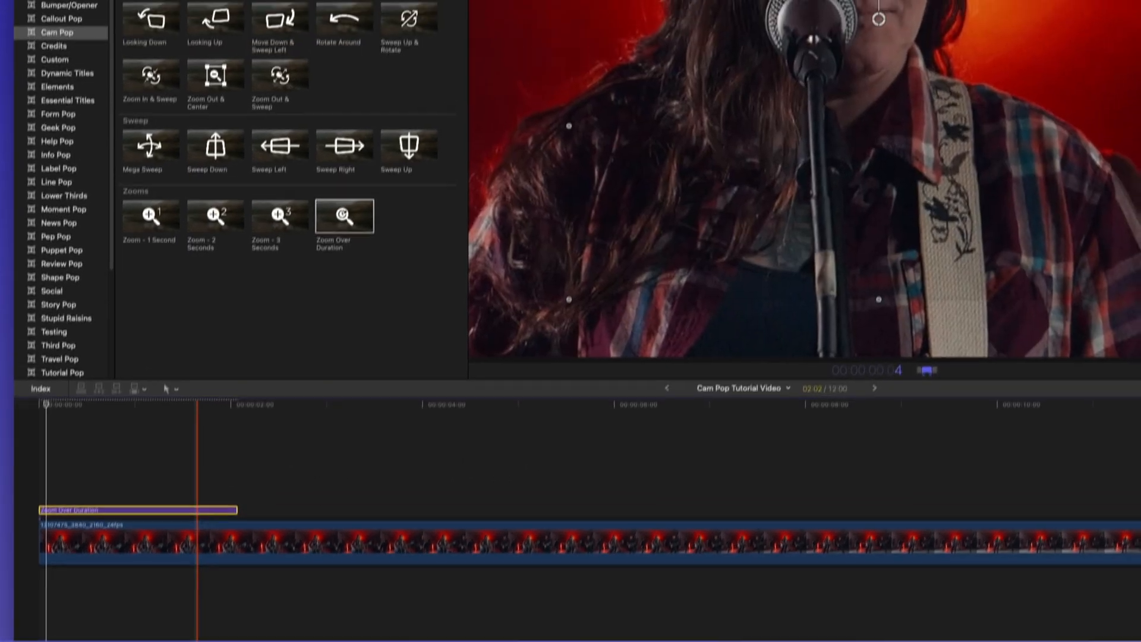
pyautogui.write('400')
pyautogui.press('Return')
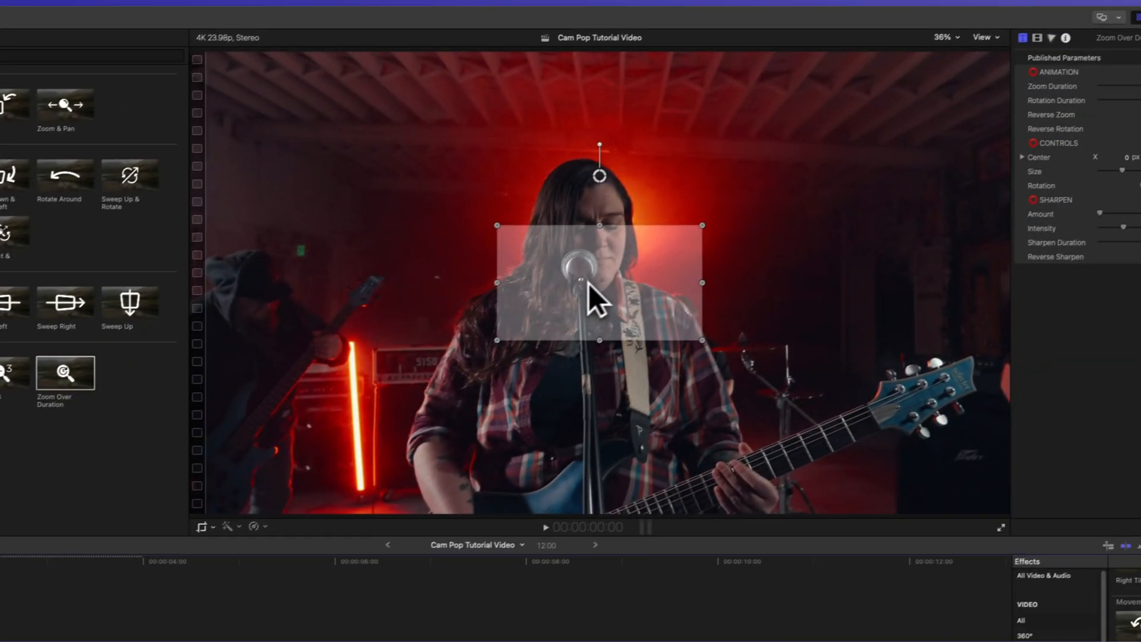
# Step: Frame the zoom over the singer at -0.03, 0.1, sized 1475.5 and rotated 60.3°, and try the Reverse Zoom option
pyautogui.moveTo(636, 292); pyautogui.dragTo(630, 203)
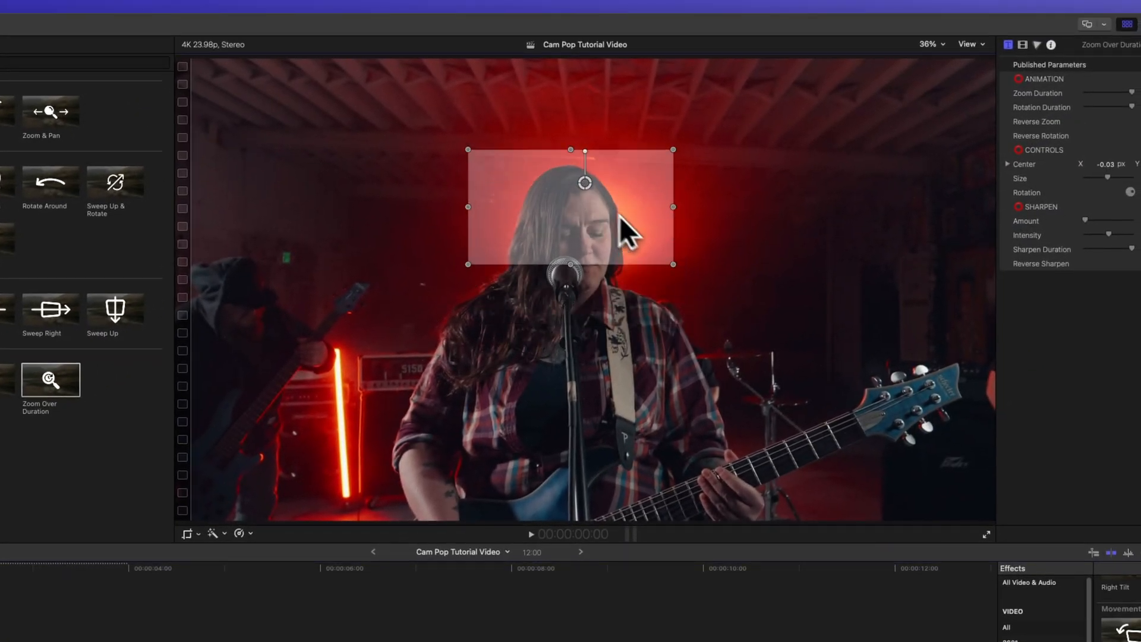
pyautogui.moveTo(664, 256)
pyautogui.mouseDown()
pyautogui.moveTo(729, 324)
pyautogui.moveTo(644, 280)
pyautogui.moveTo(645, 262)
pyautogui.mouseUp()
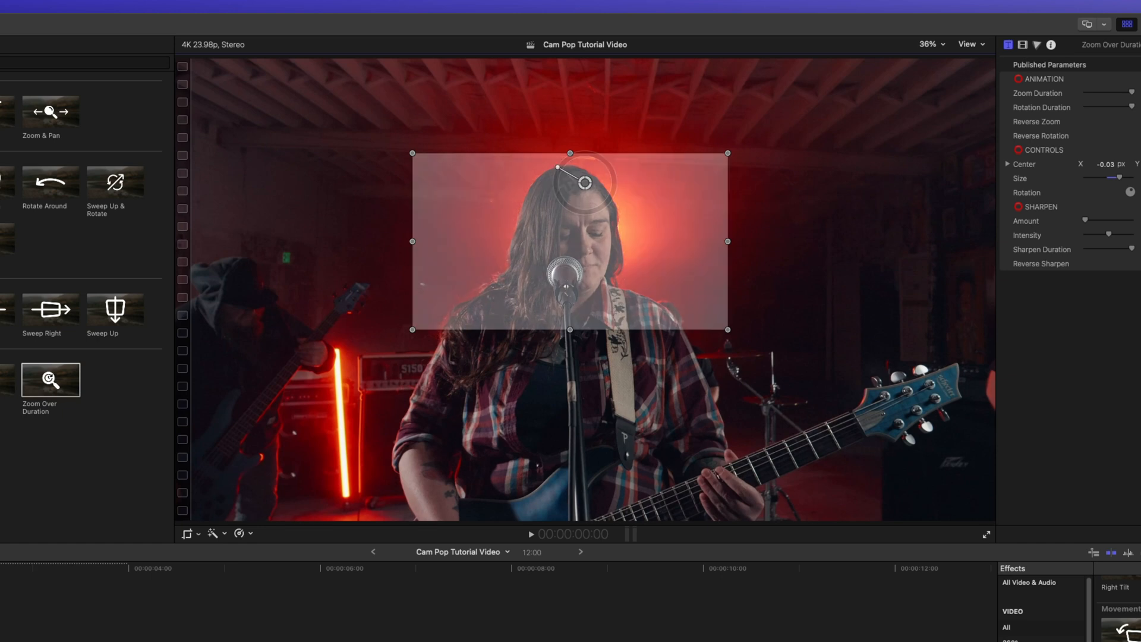
pyautogui.click(1120, 124)
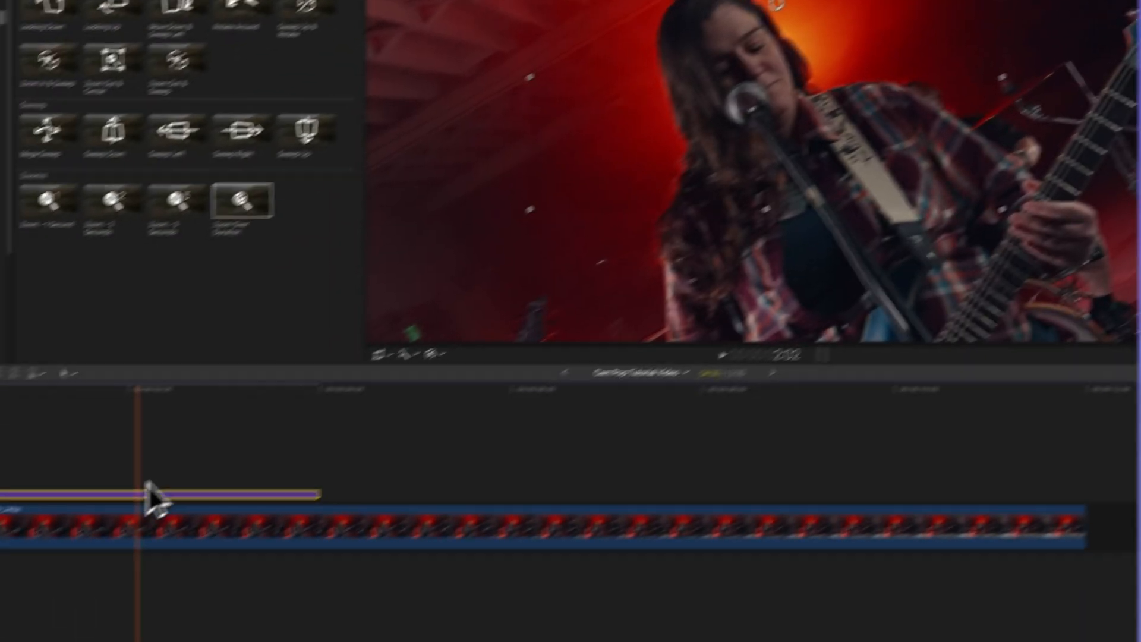
# Step: Duplicate the Zoom Over Duration title and butt the copy against the first one's end at 4:00
pyautogui.moveTo(148, 497); pyautogui.dragTo(570, 446)
pyautogui.moveTo(447, 451); pyautogui.dragTo(441, 449)
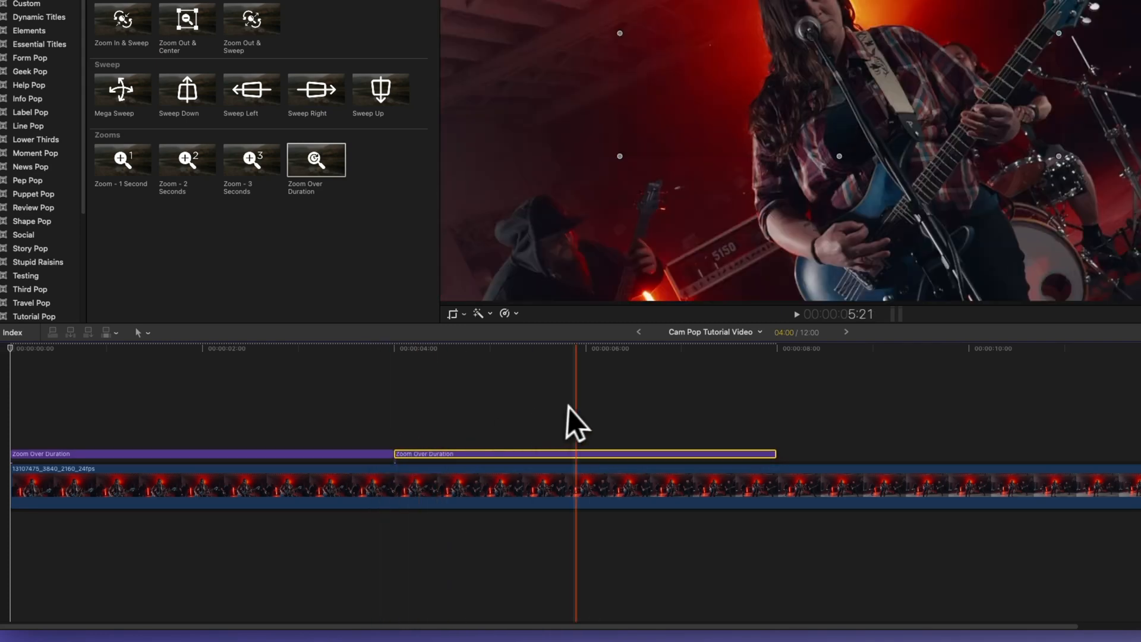
# Step: Turn on Reverse Zoom, Reverse Rotation and Reverse Sharpen for the second Zoom Over Duration title and play both moves
pyautogui.click(580, 453)
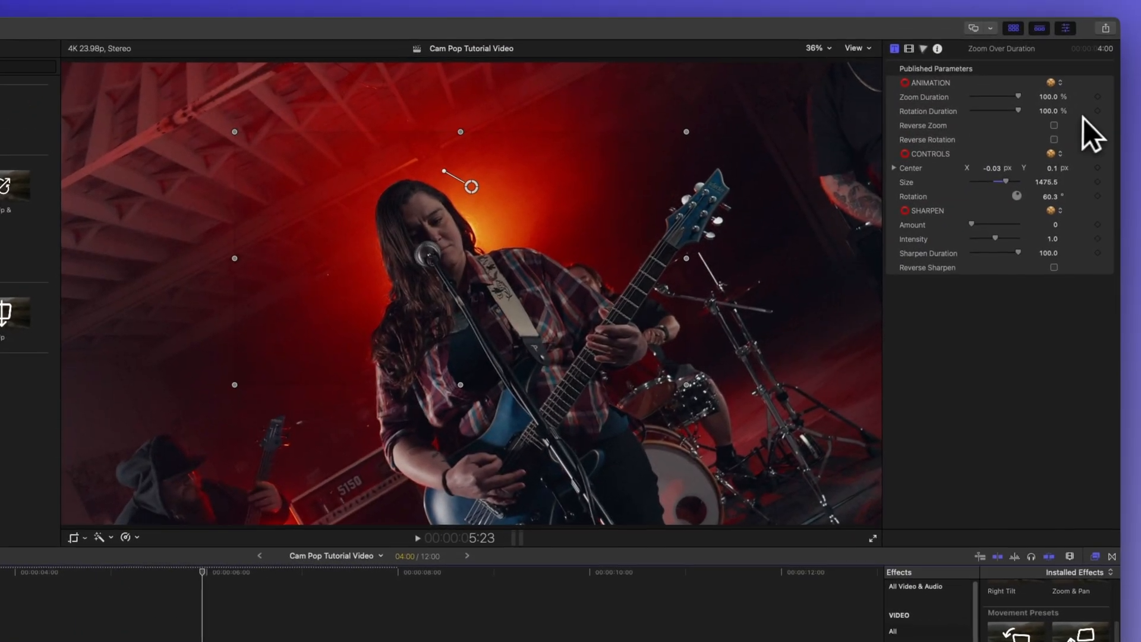
pyautogui.click(1054, 126)
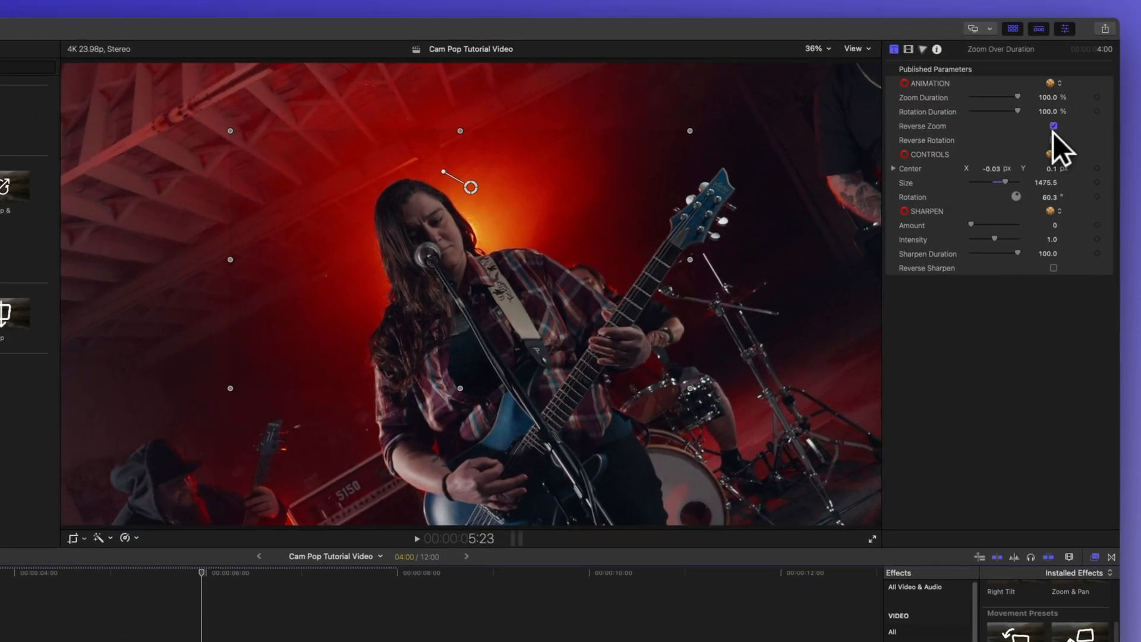
pyautogui.click(1054, 140)
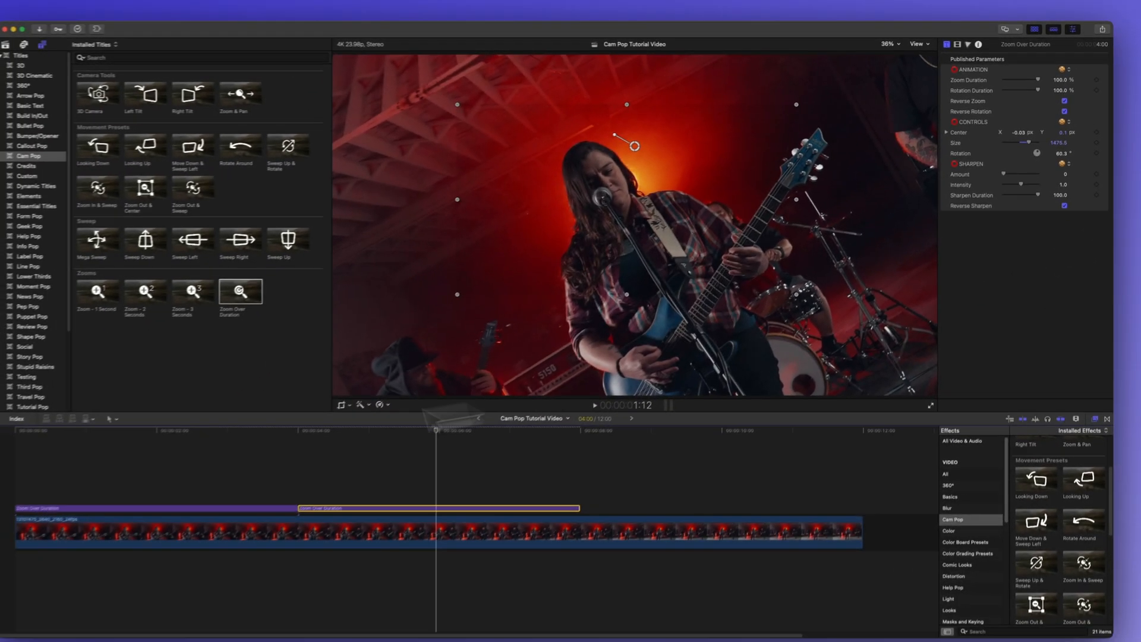
pyautogui.press('space')
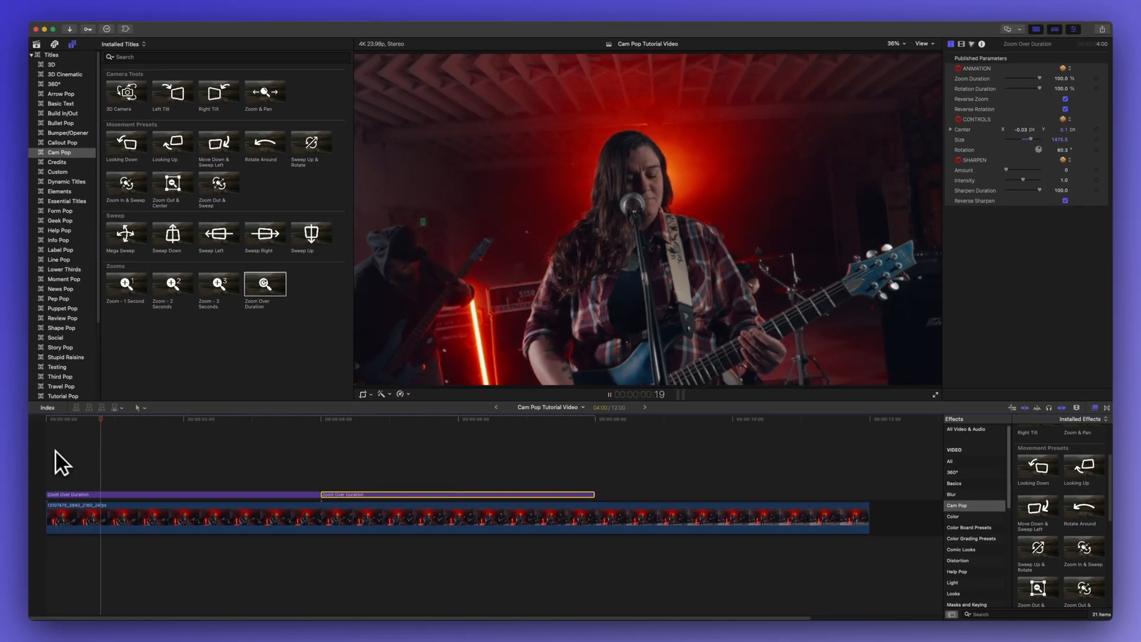